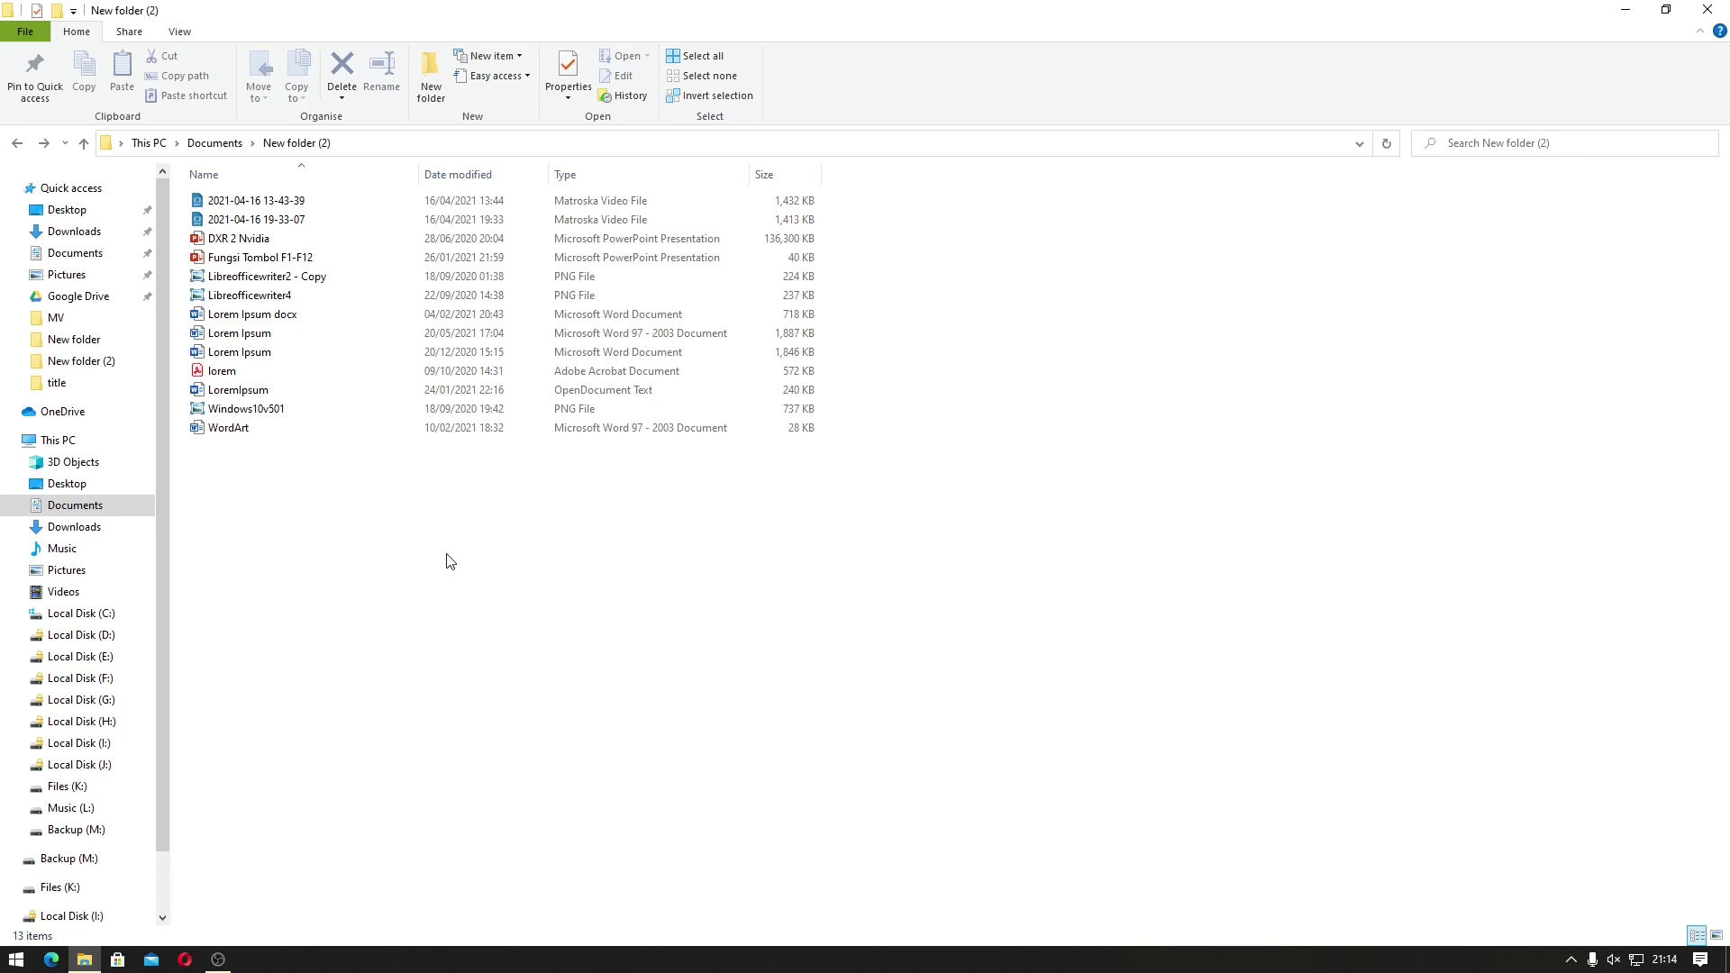
Open the Word 97-2003 Lorem Ipsum document, browse its Insert, Design, Layout and References tabs, then return to File Explorer
double_click(278, 341)
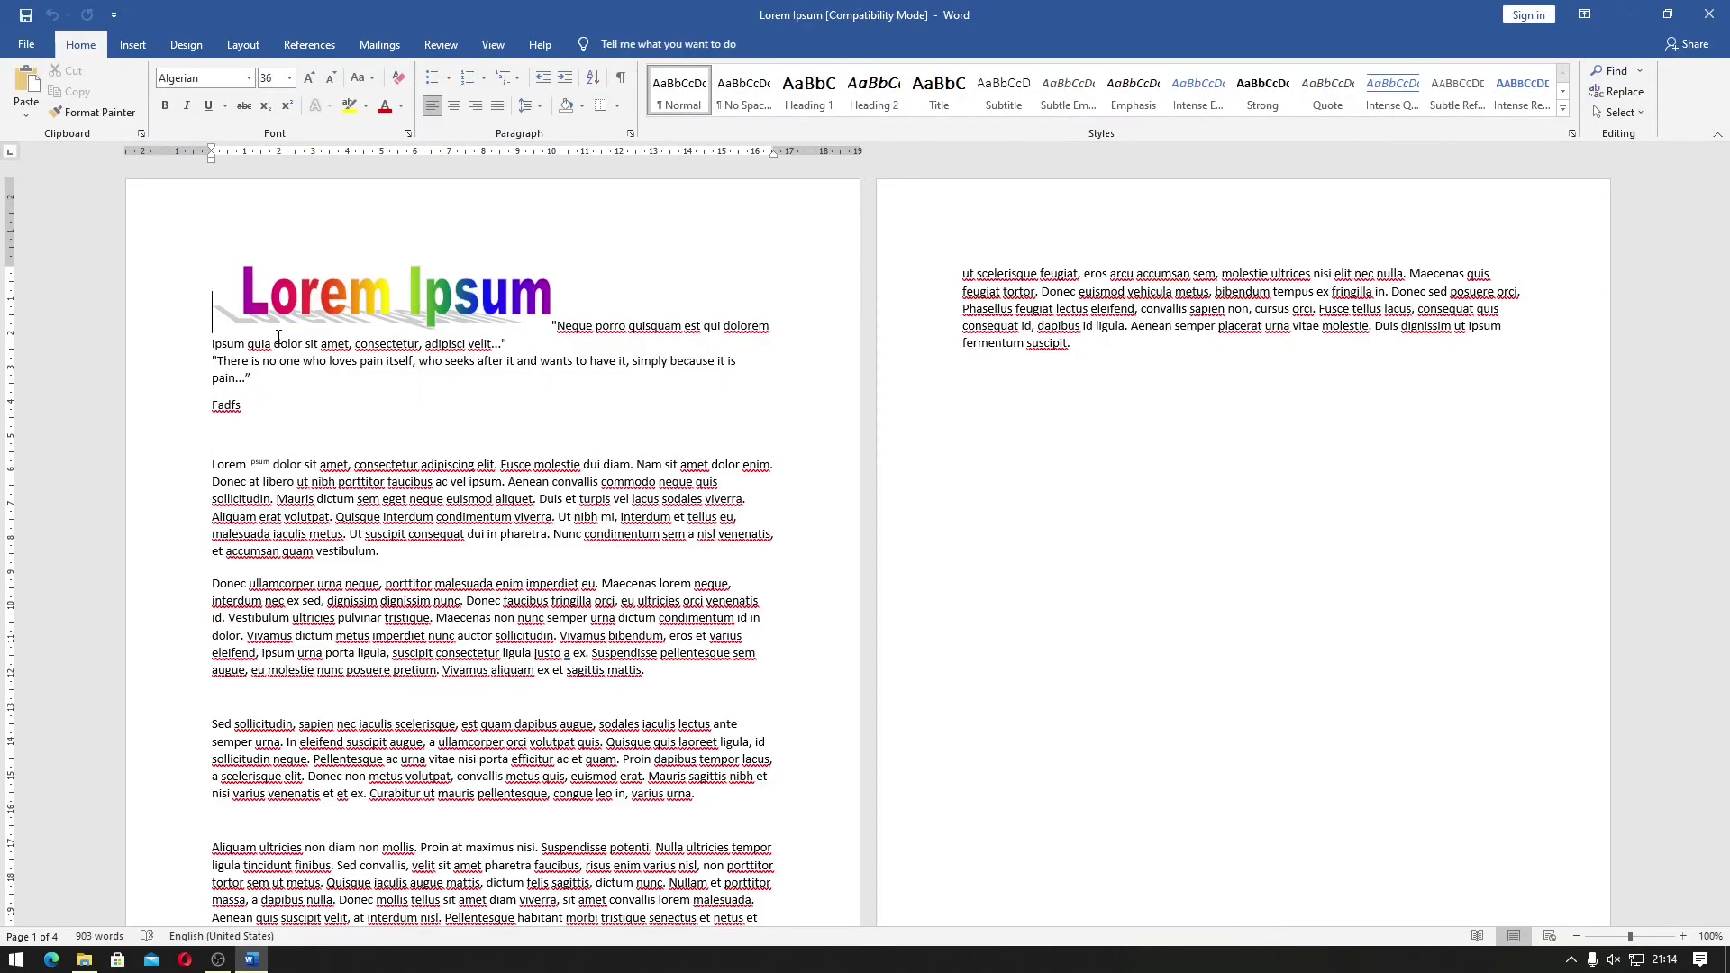
click(132, 45)
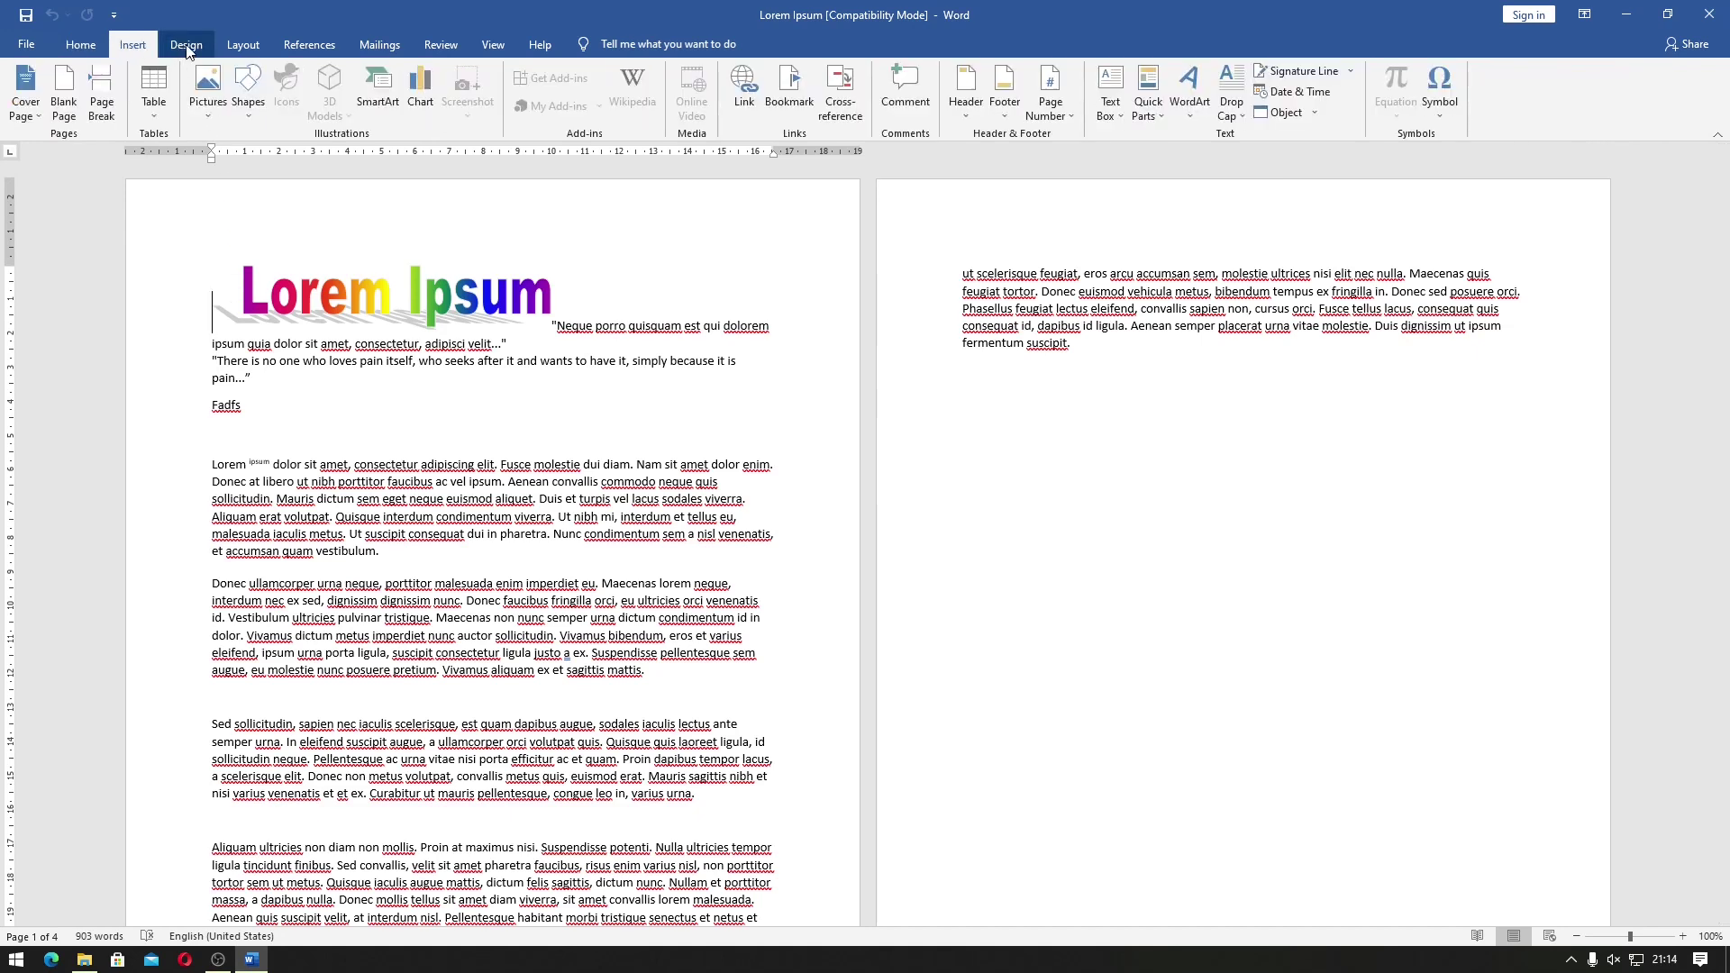
click(186, 47)
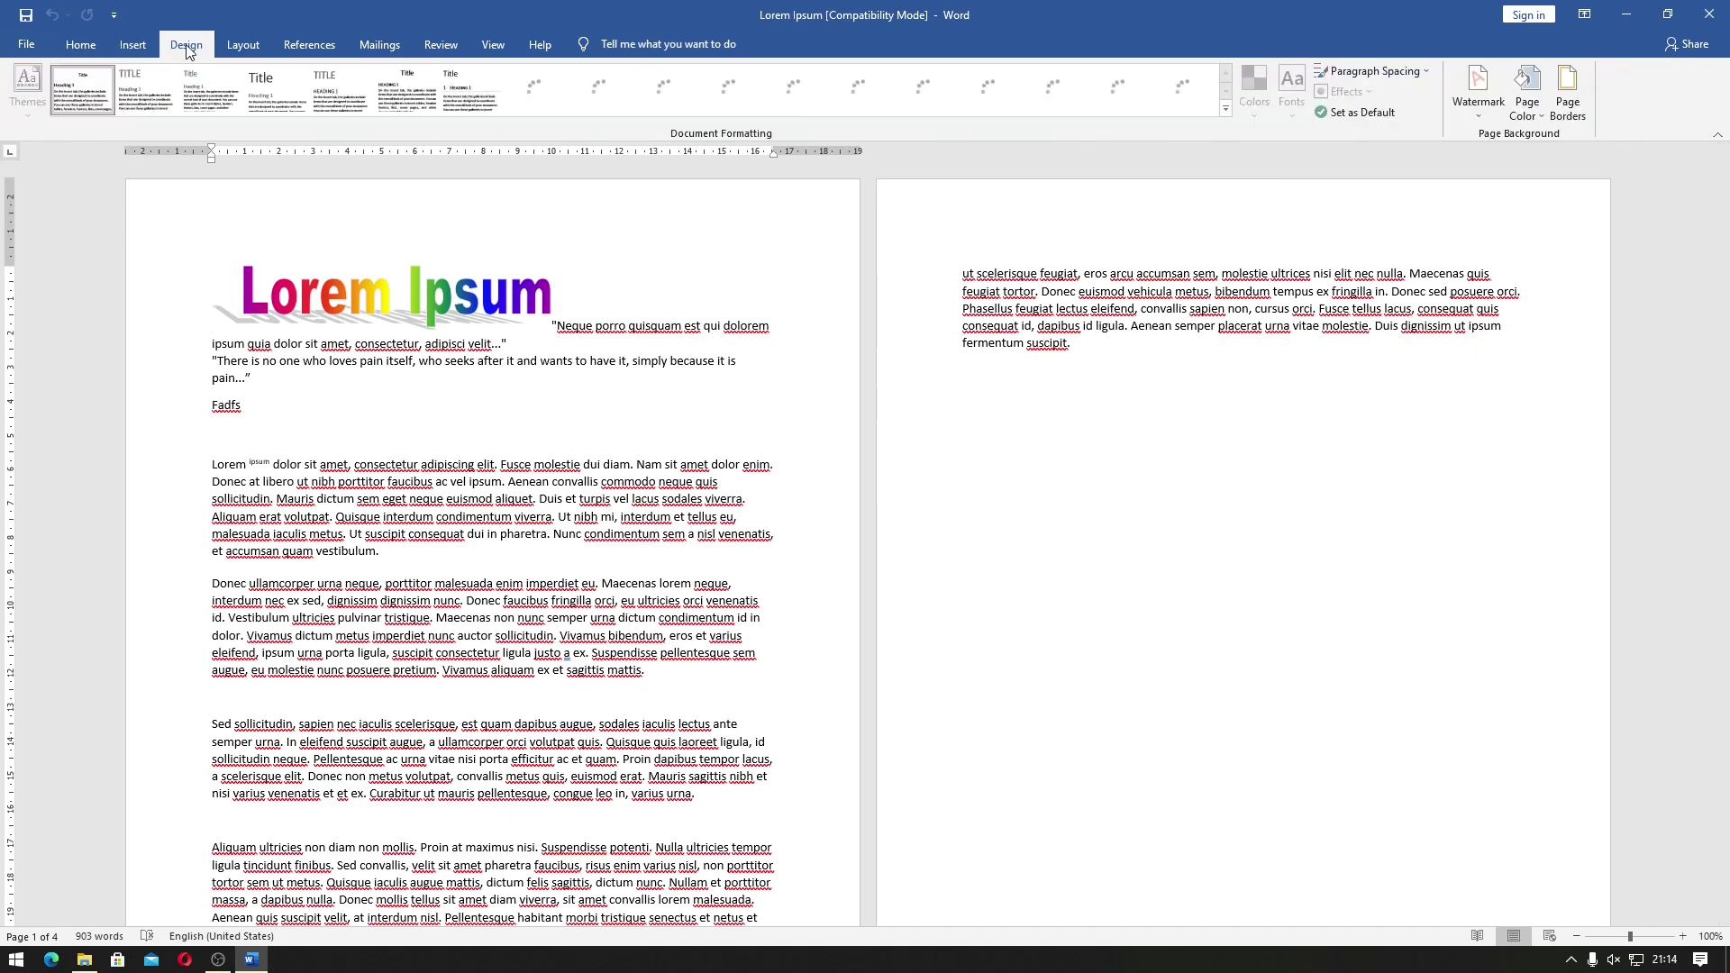
click(237, 47)
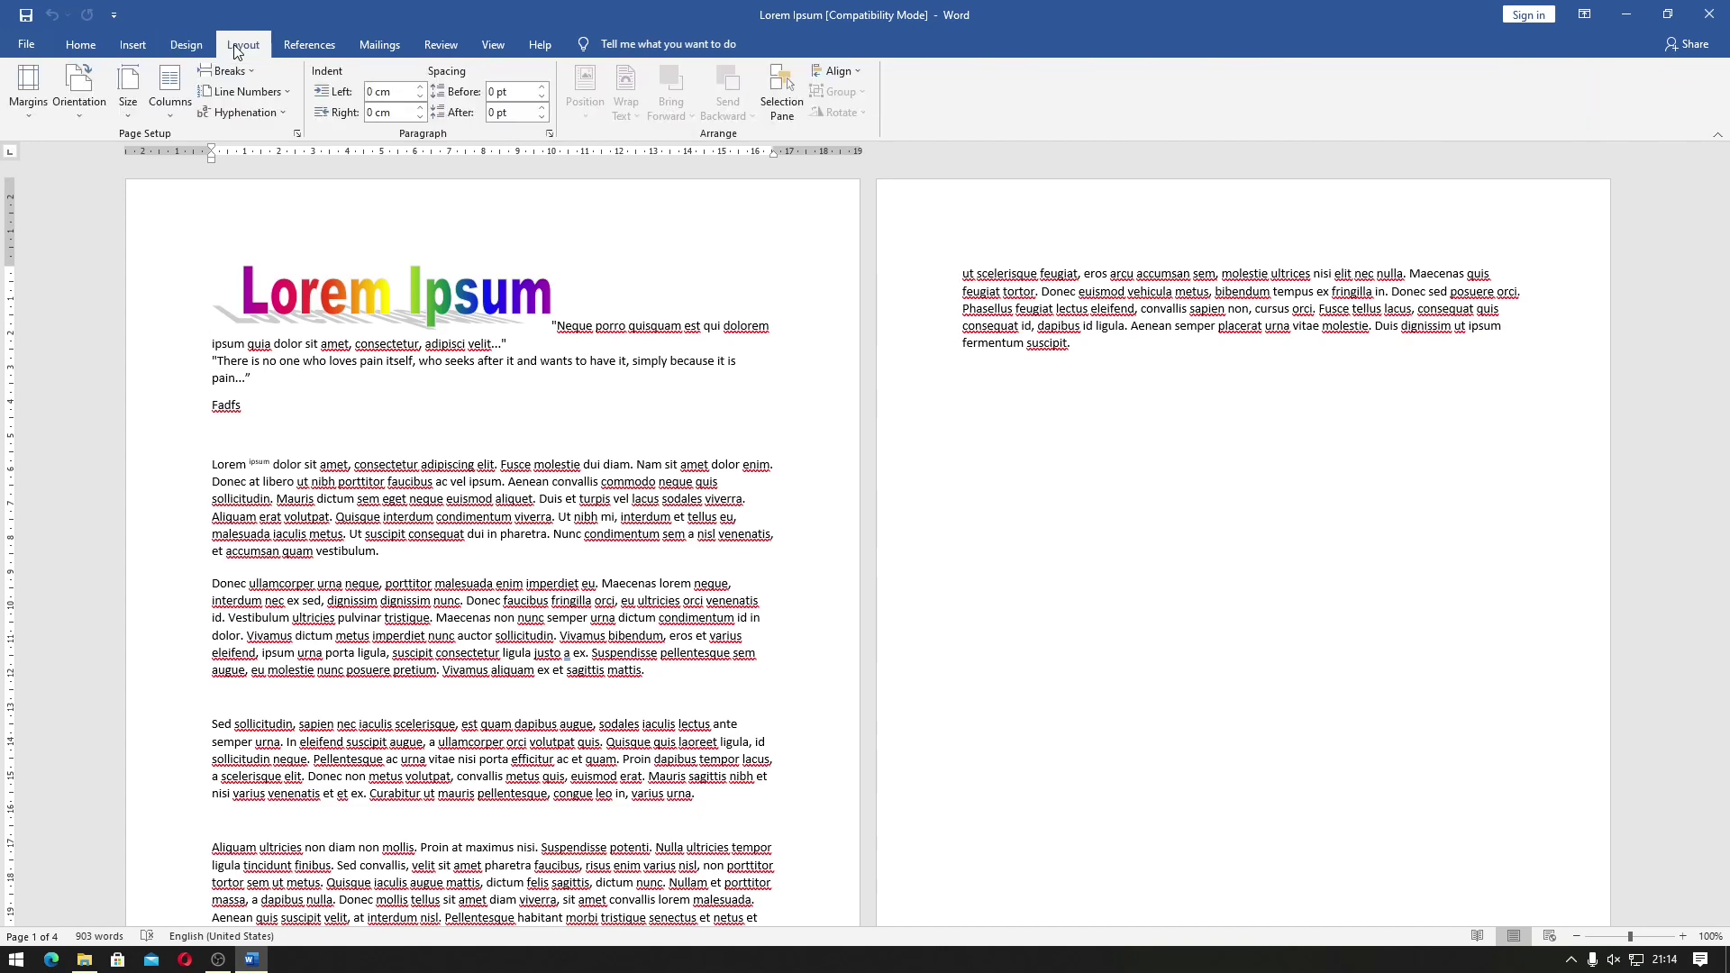
click(302, 47)
click(133, 47)
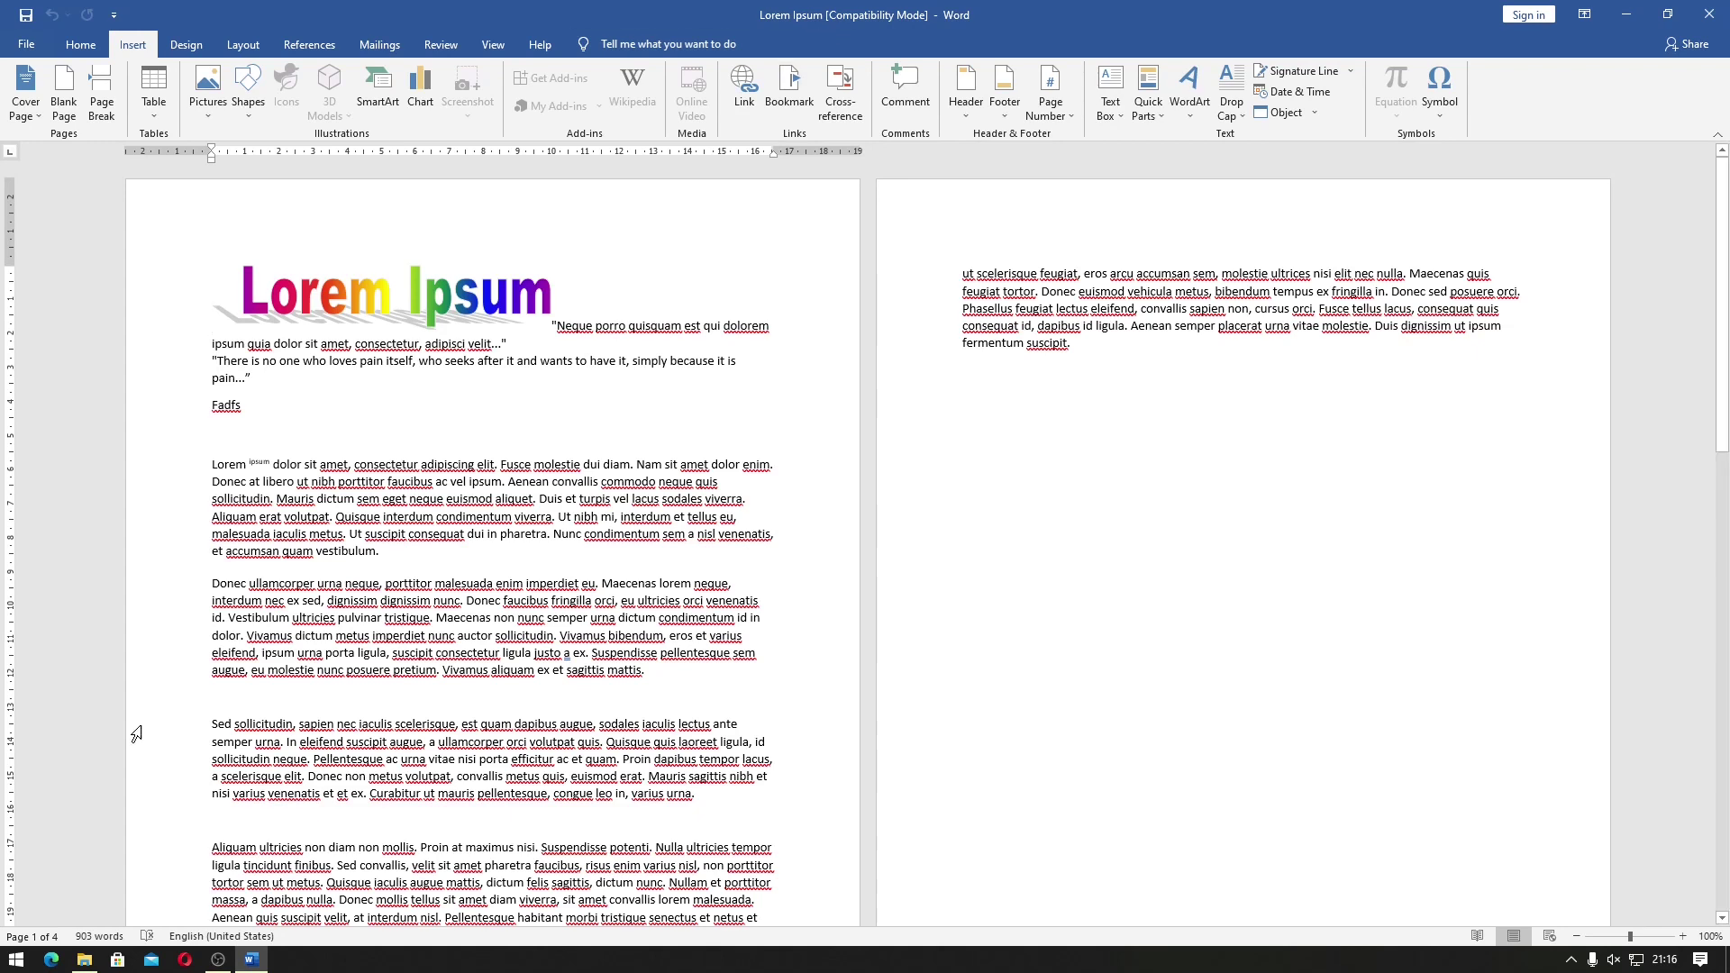
click(84, 959)
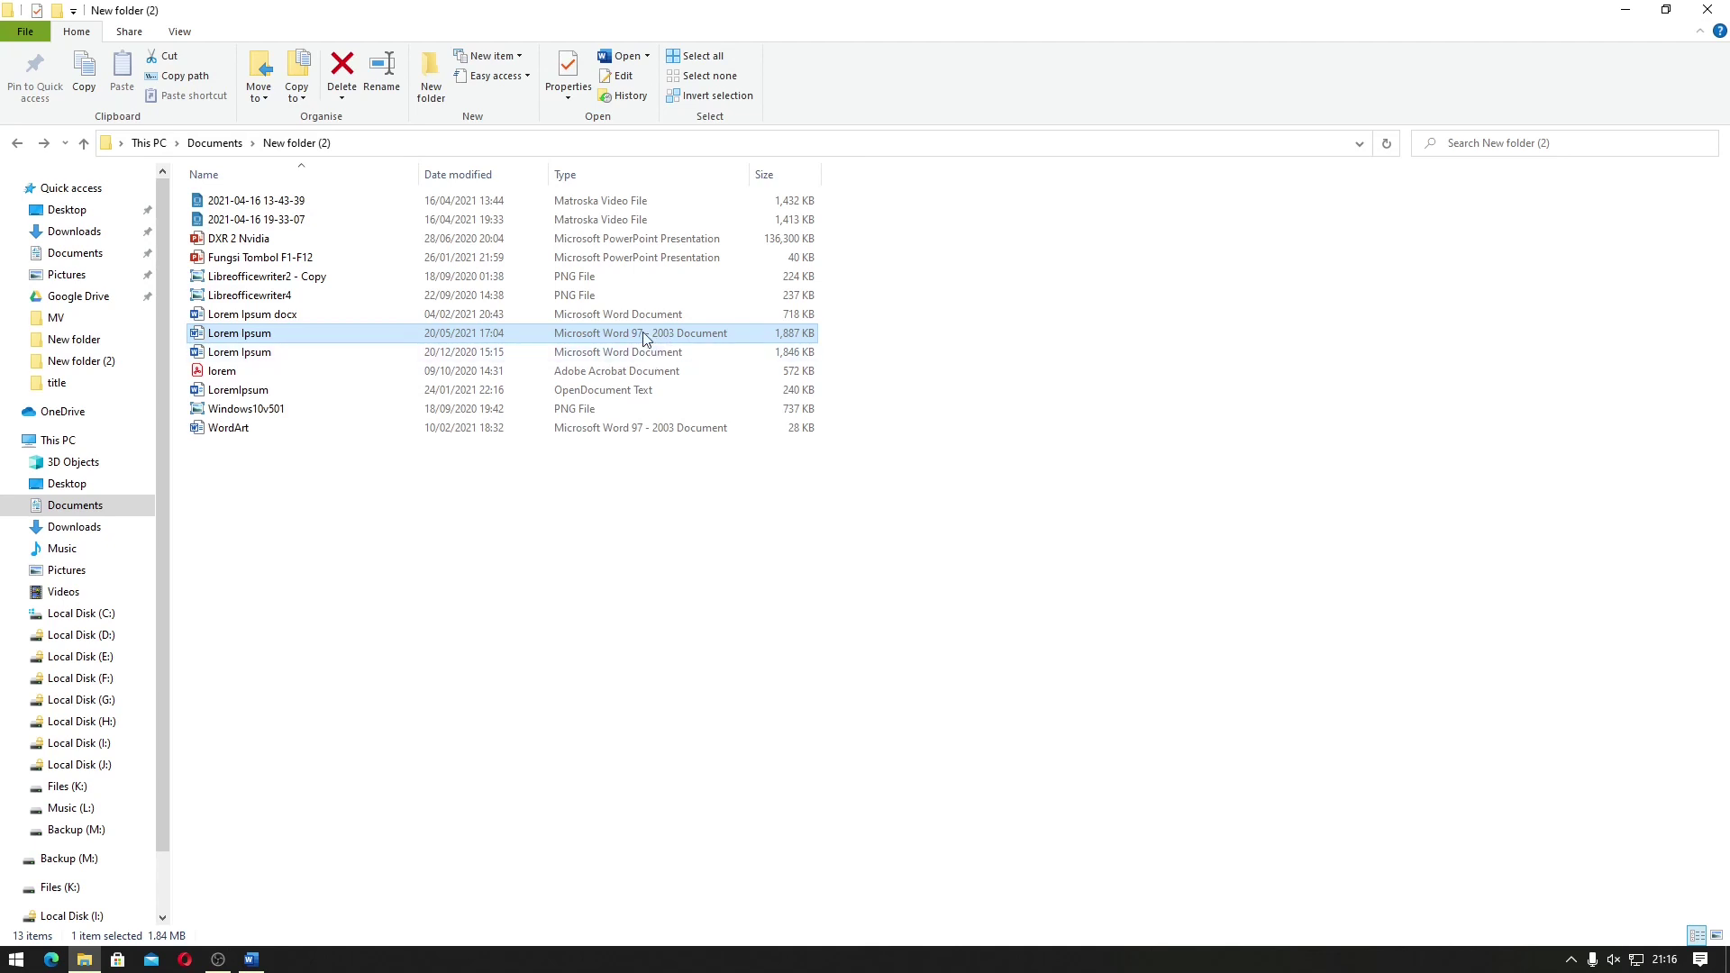
Check the Lorem Ipsum file's Properties to confirm it is a 1.84 MB Word 97-2003 .doc, then cancel
right_click(644, 335)
click(687, 856)
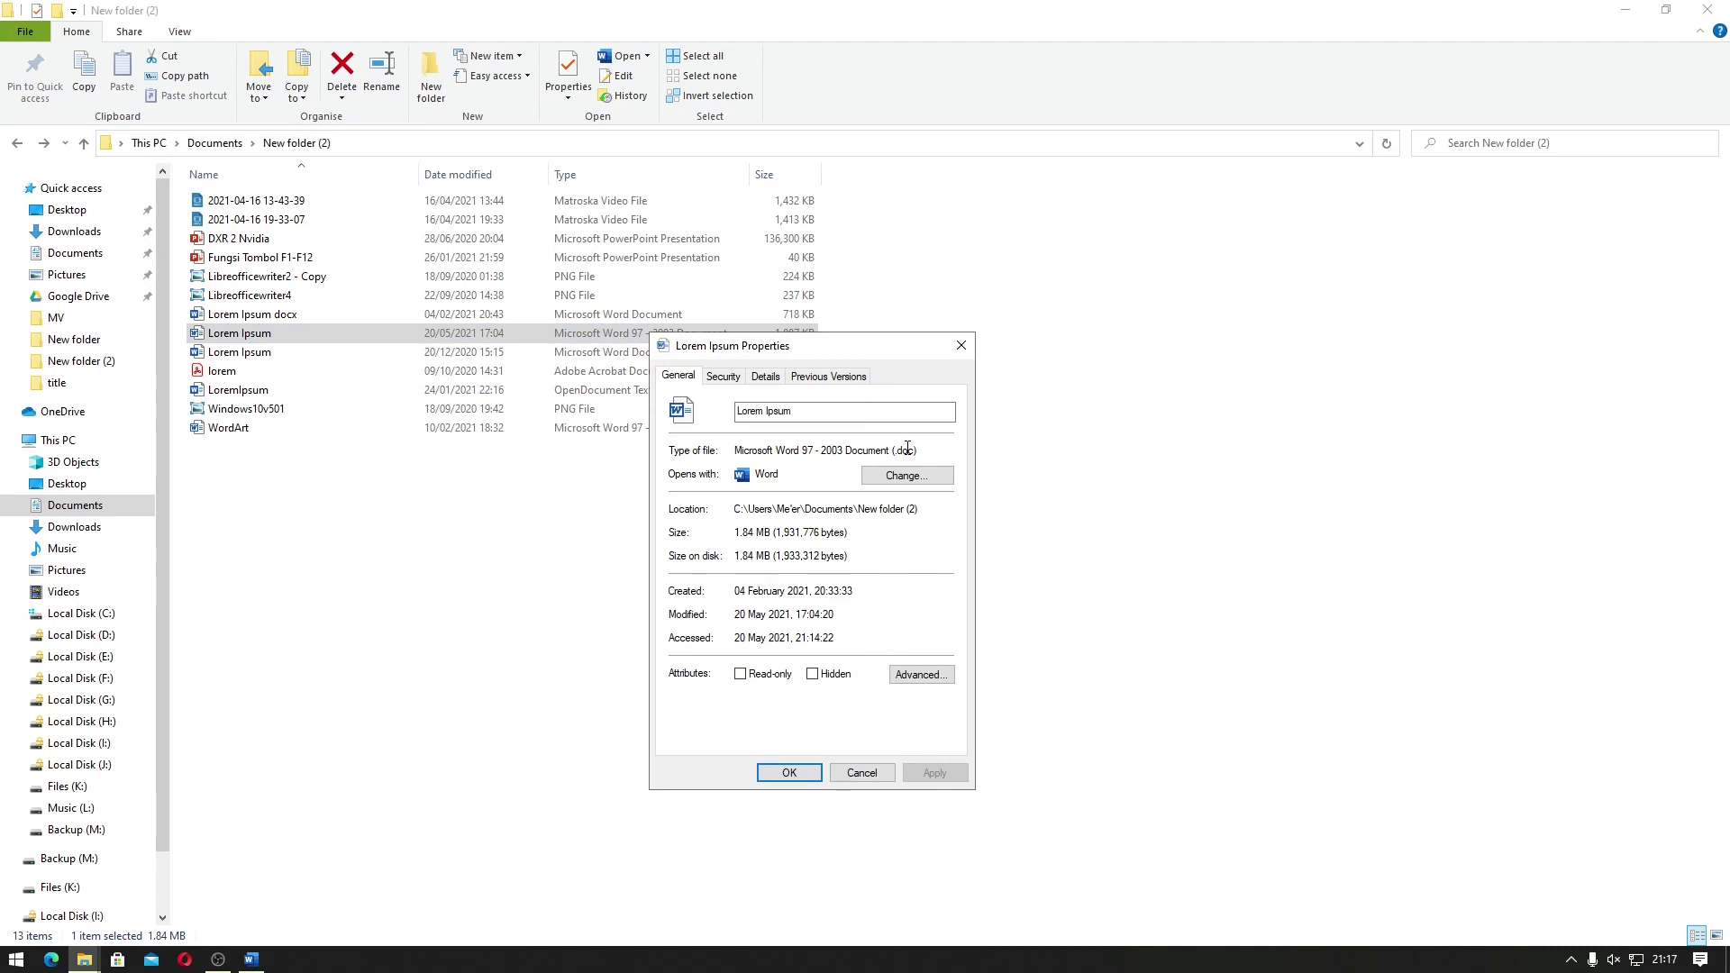
click(879, 773)
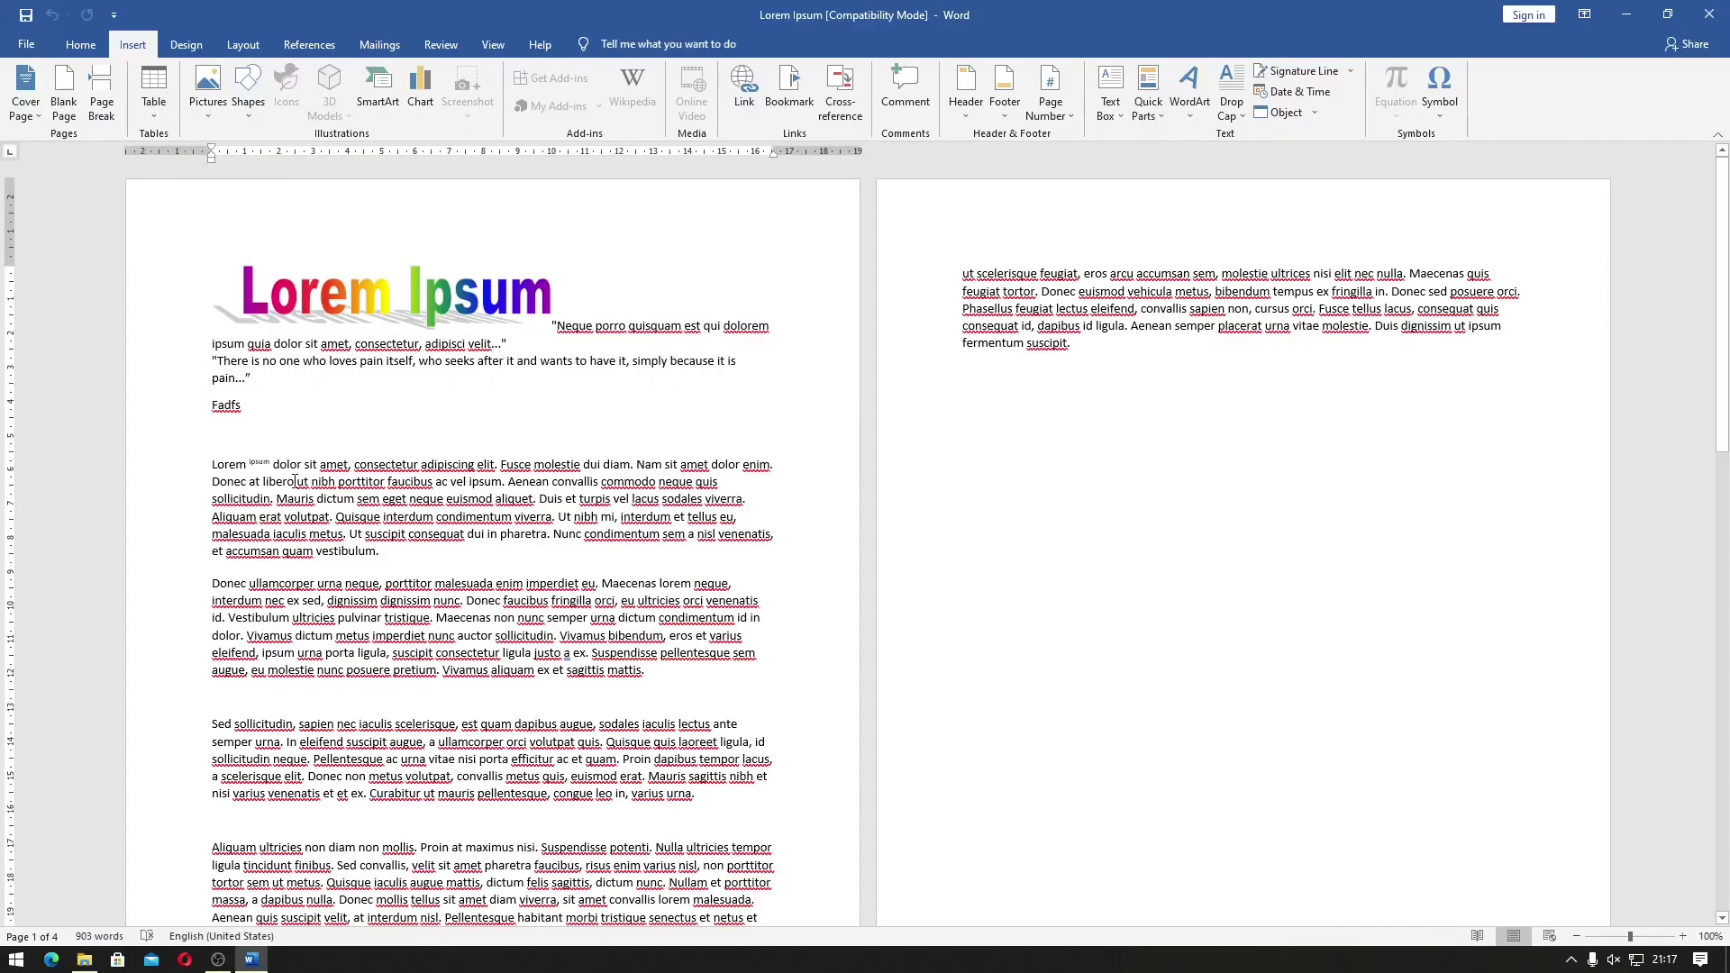
Bring the Word document forward and select the rainbow Lorem Ipsum WordArt title
click(251, 959)
click(283, 298)
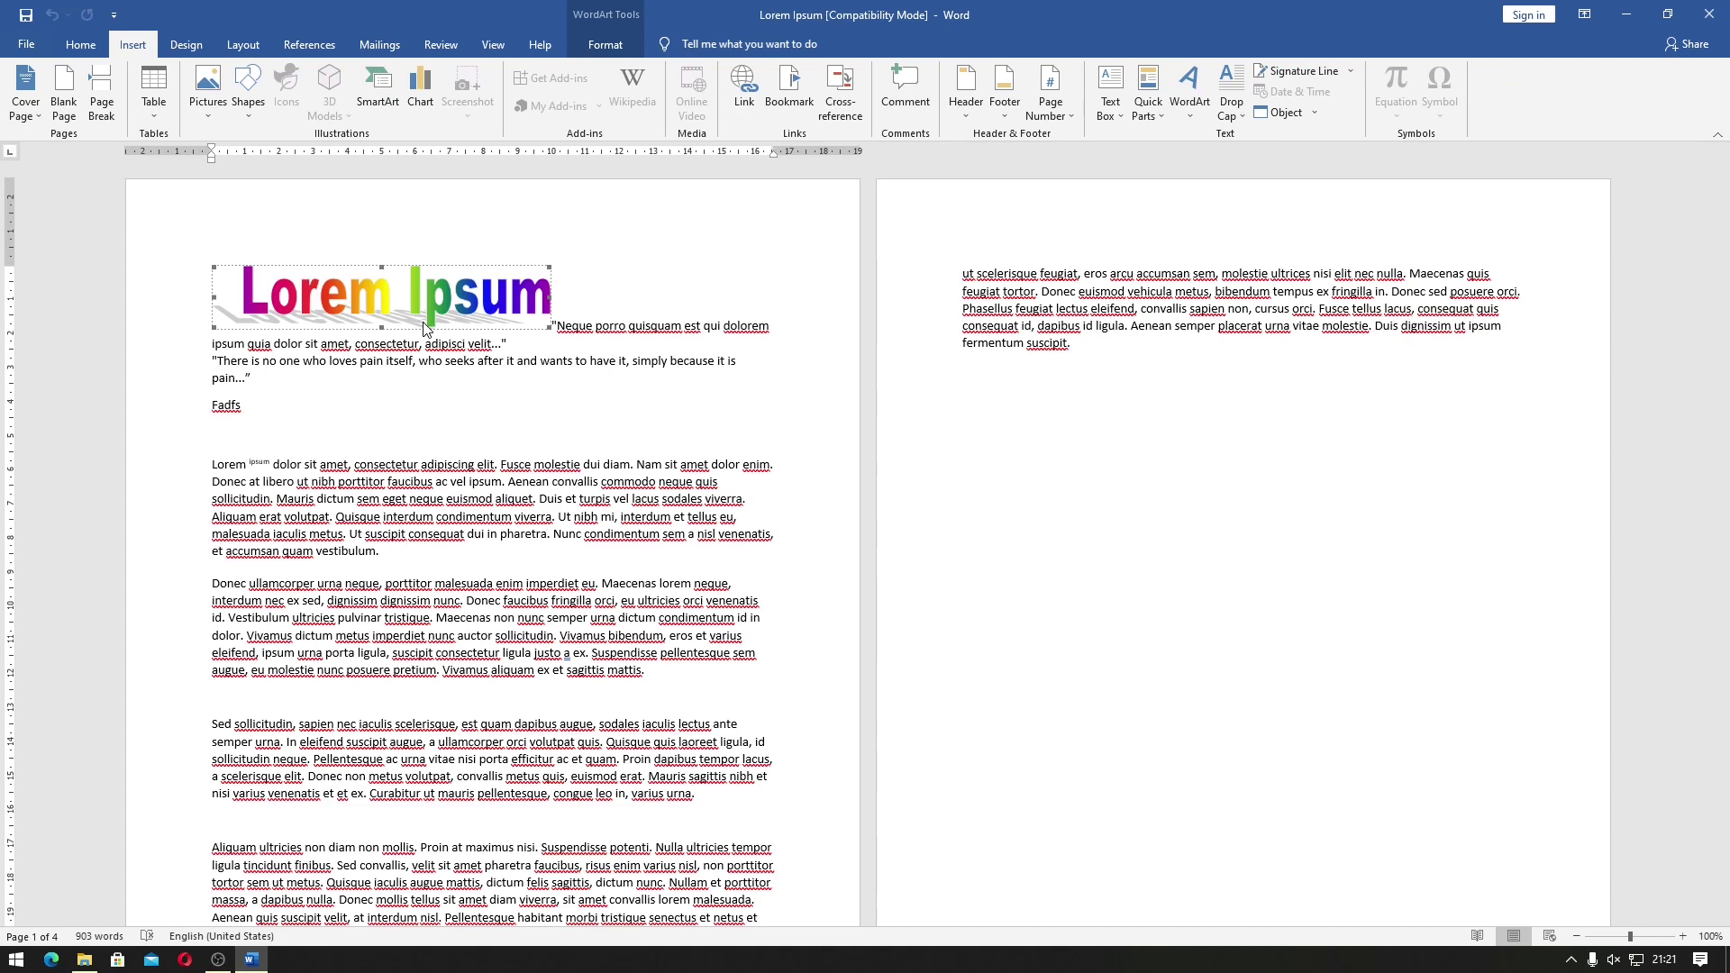
Apply the purple WordArt Styles gallery style to the Lorem Ipsum title and open the File screen
click(423, 328)
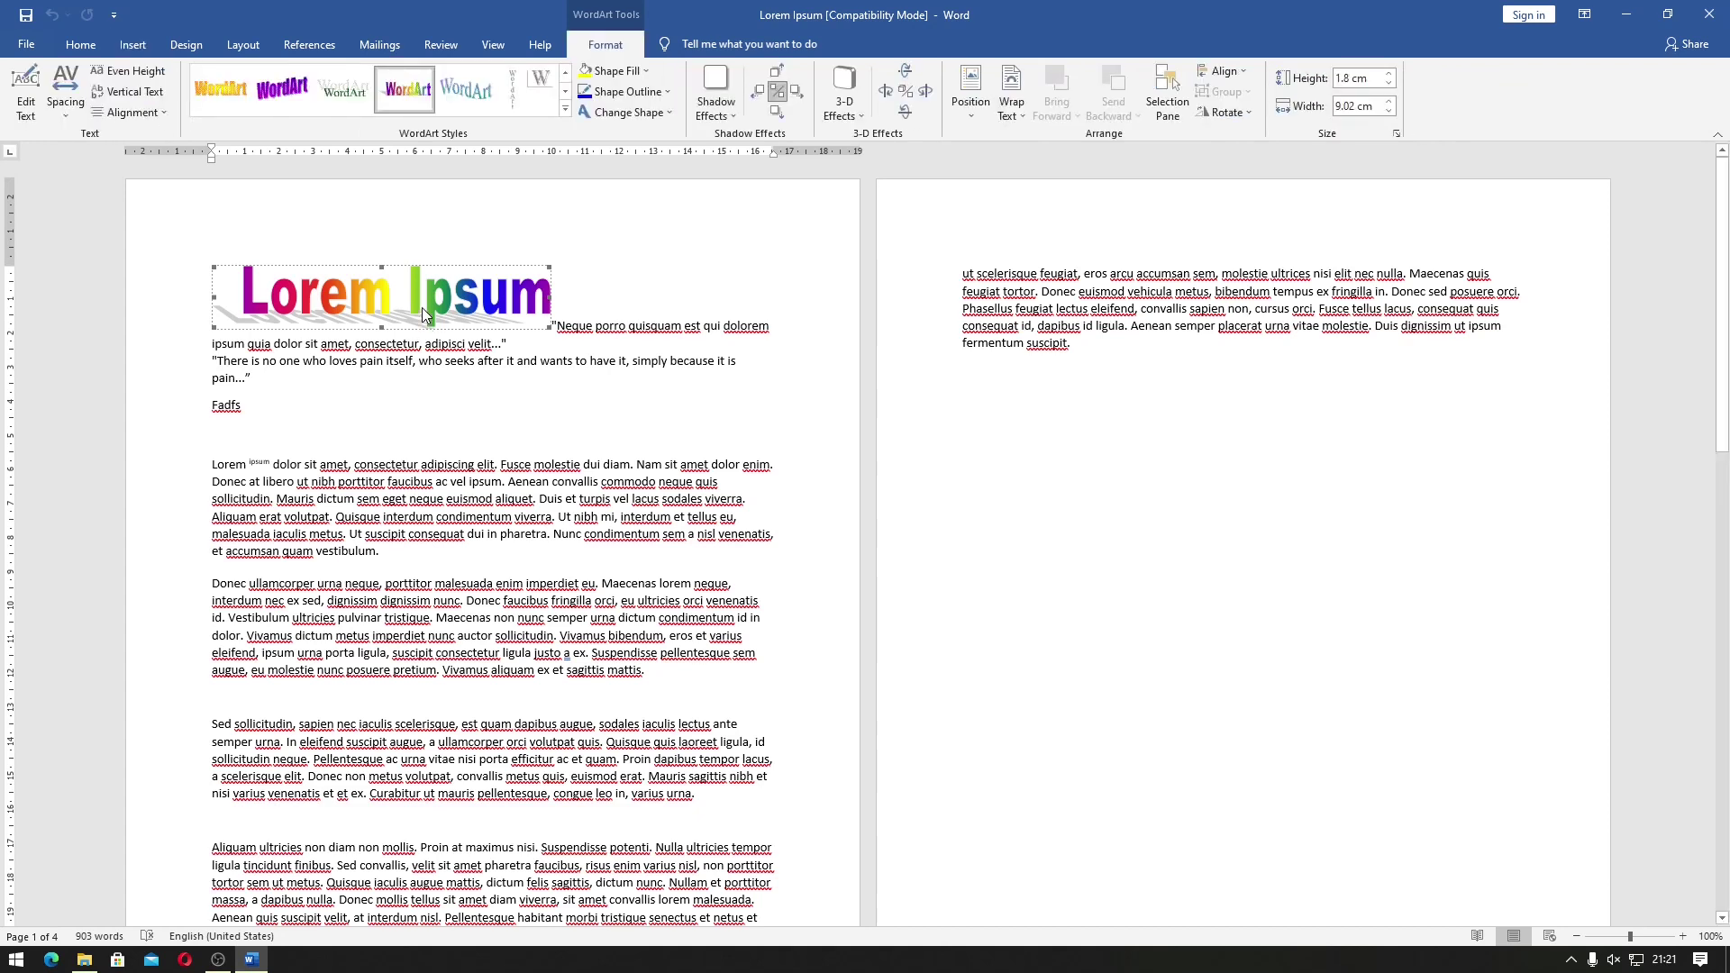
click(282, 90)
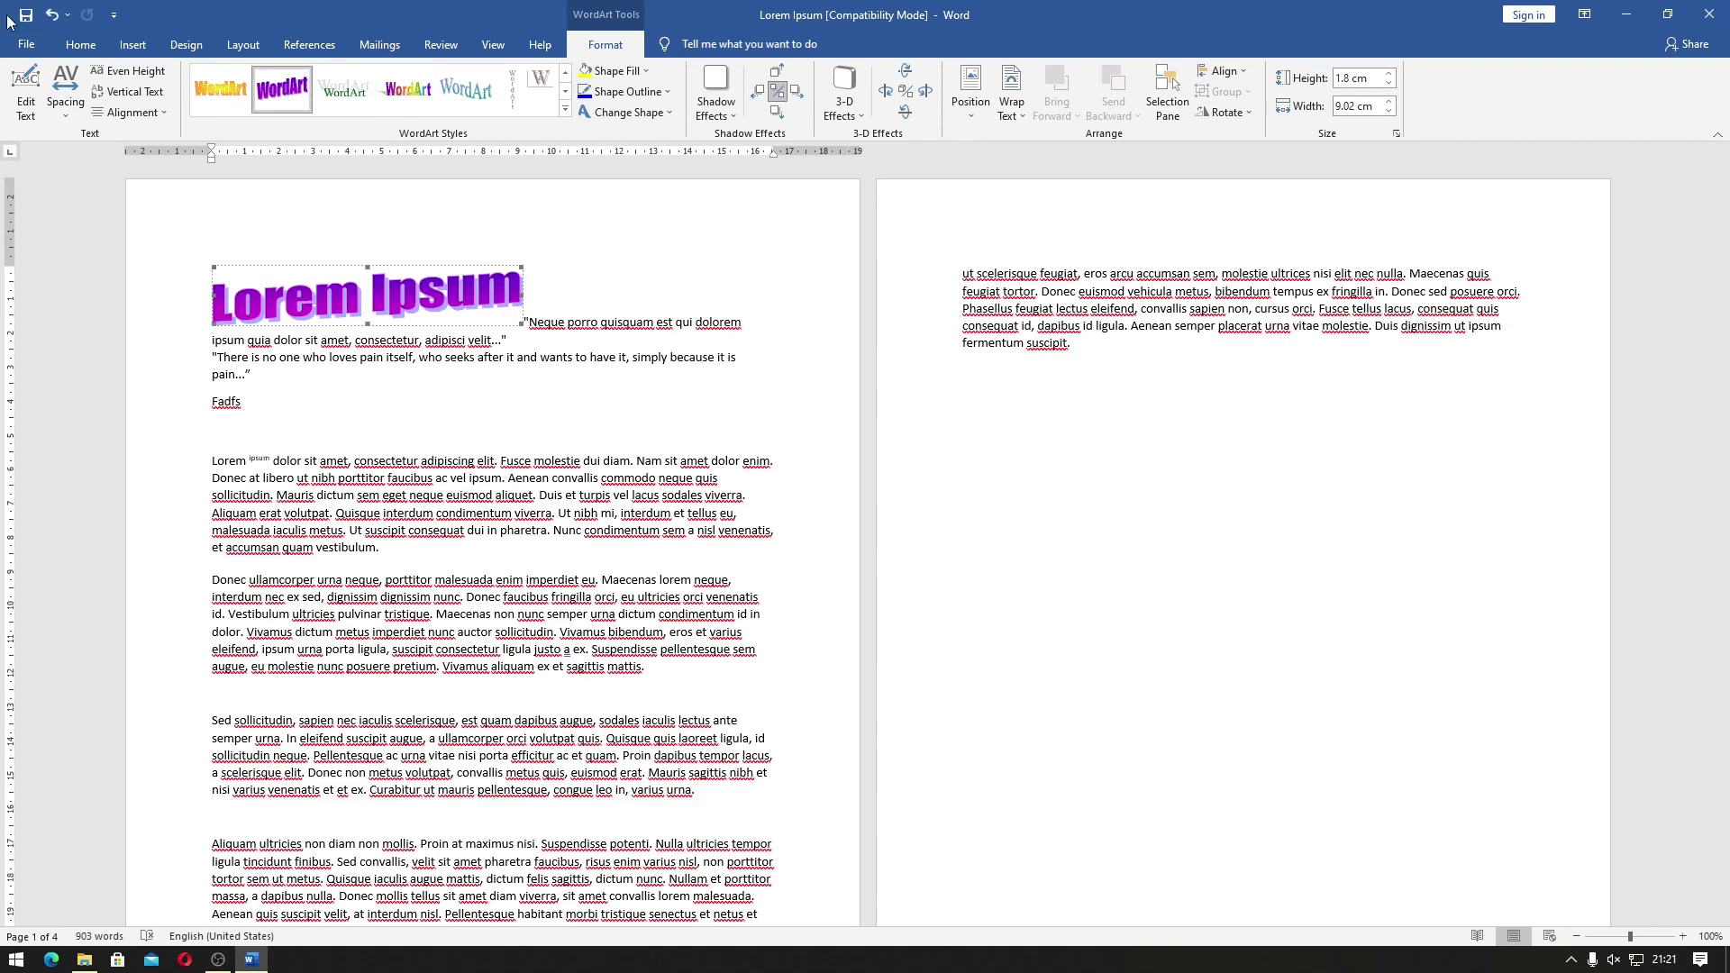
click(26, 52)
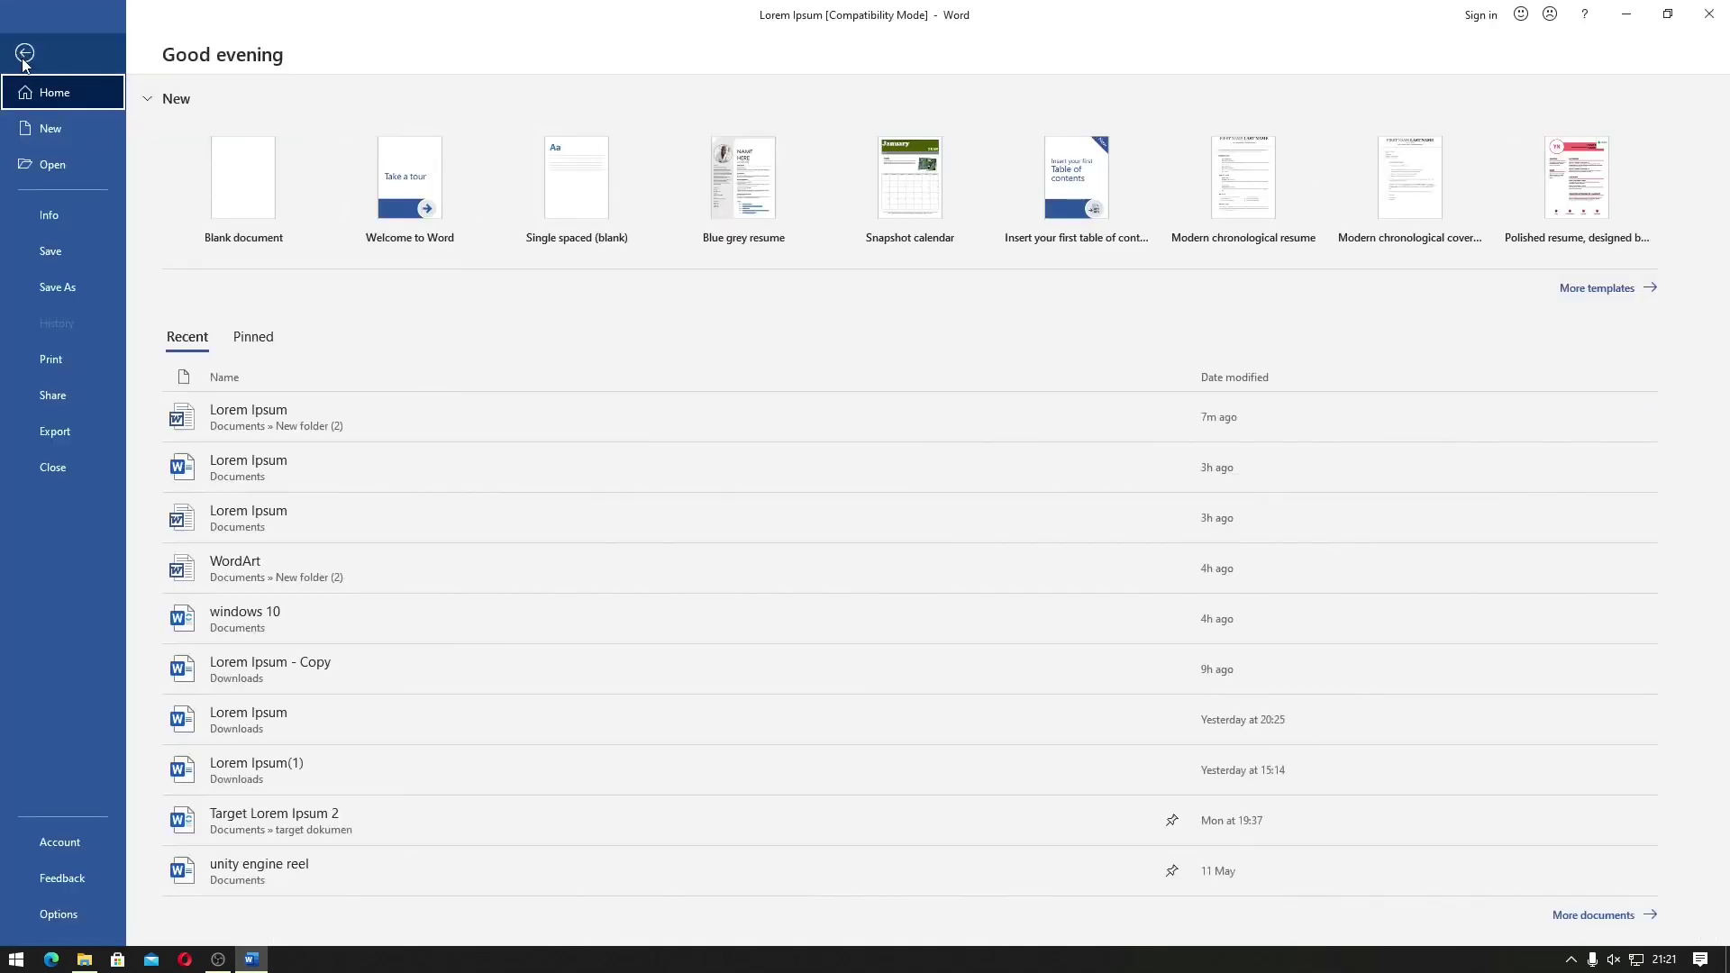
Save the document to Documents as a Word Document named 'Lorem Ipsum office 2003'
click(54, 289)
click(576, 171)
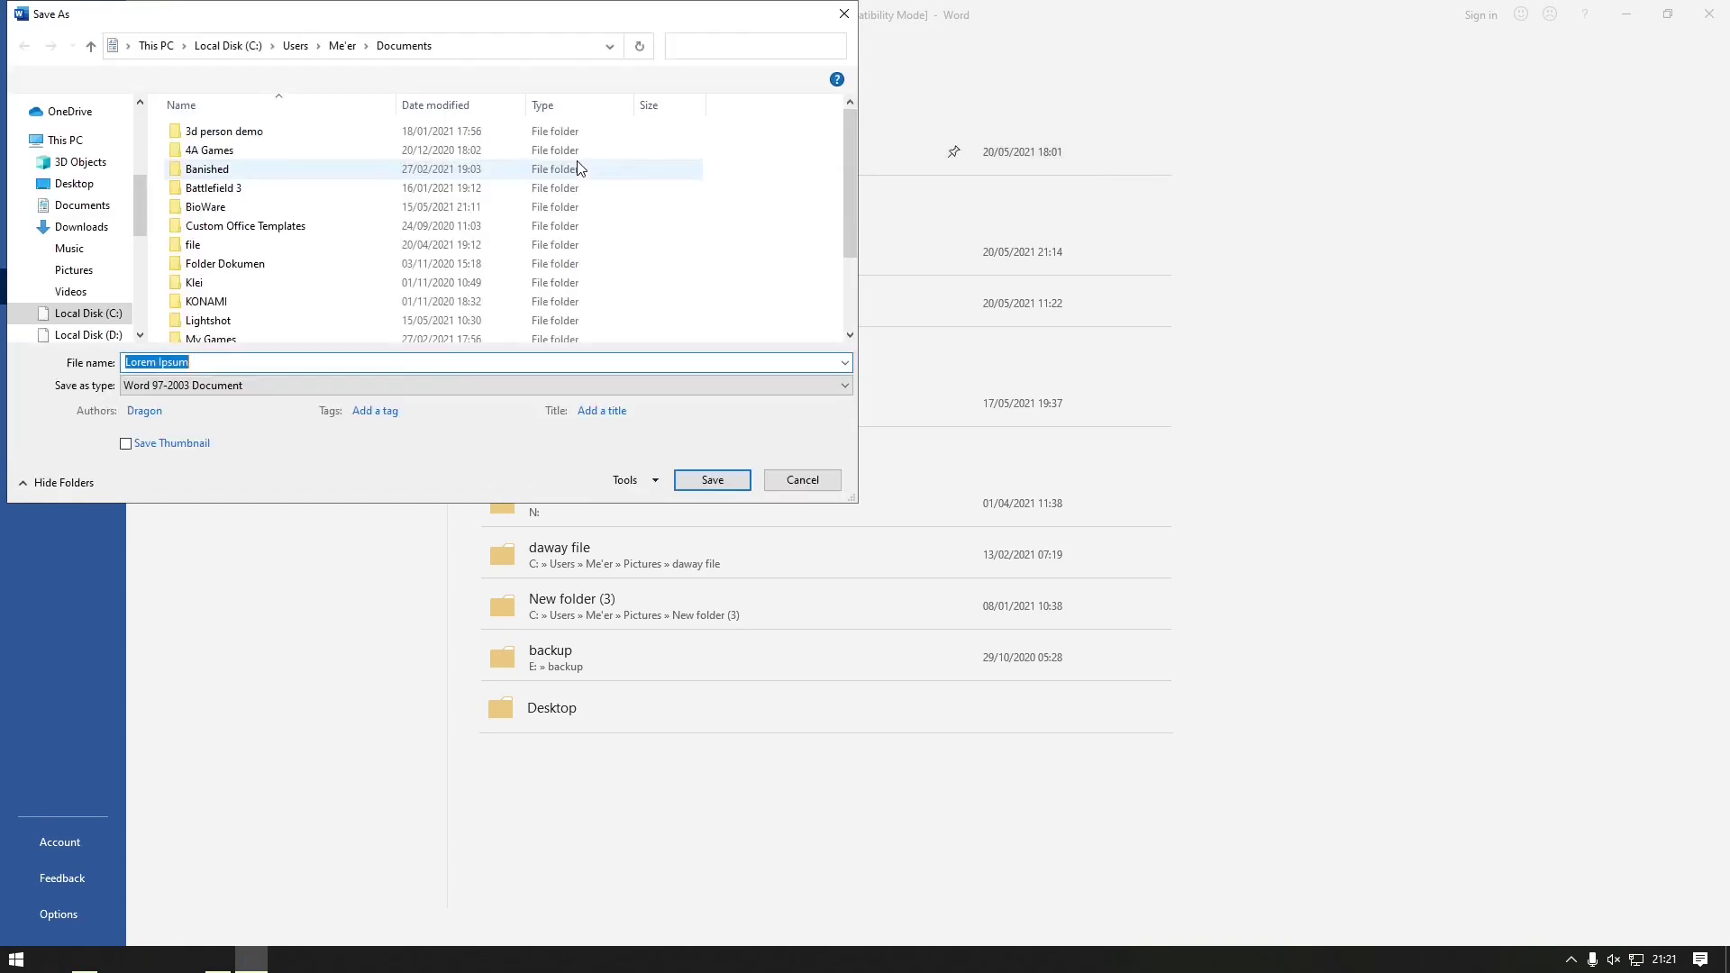
click(488, 387)
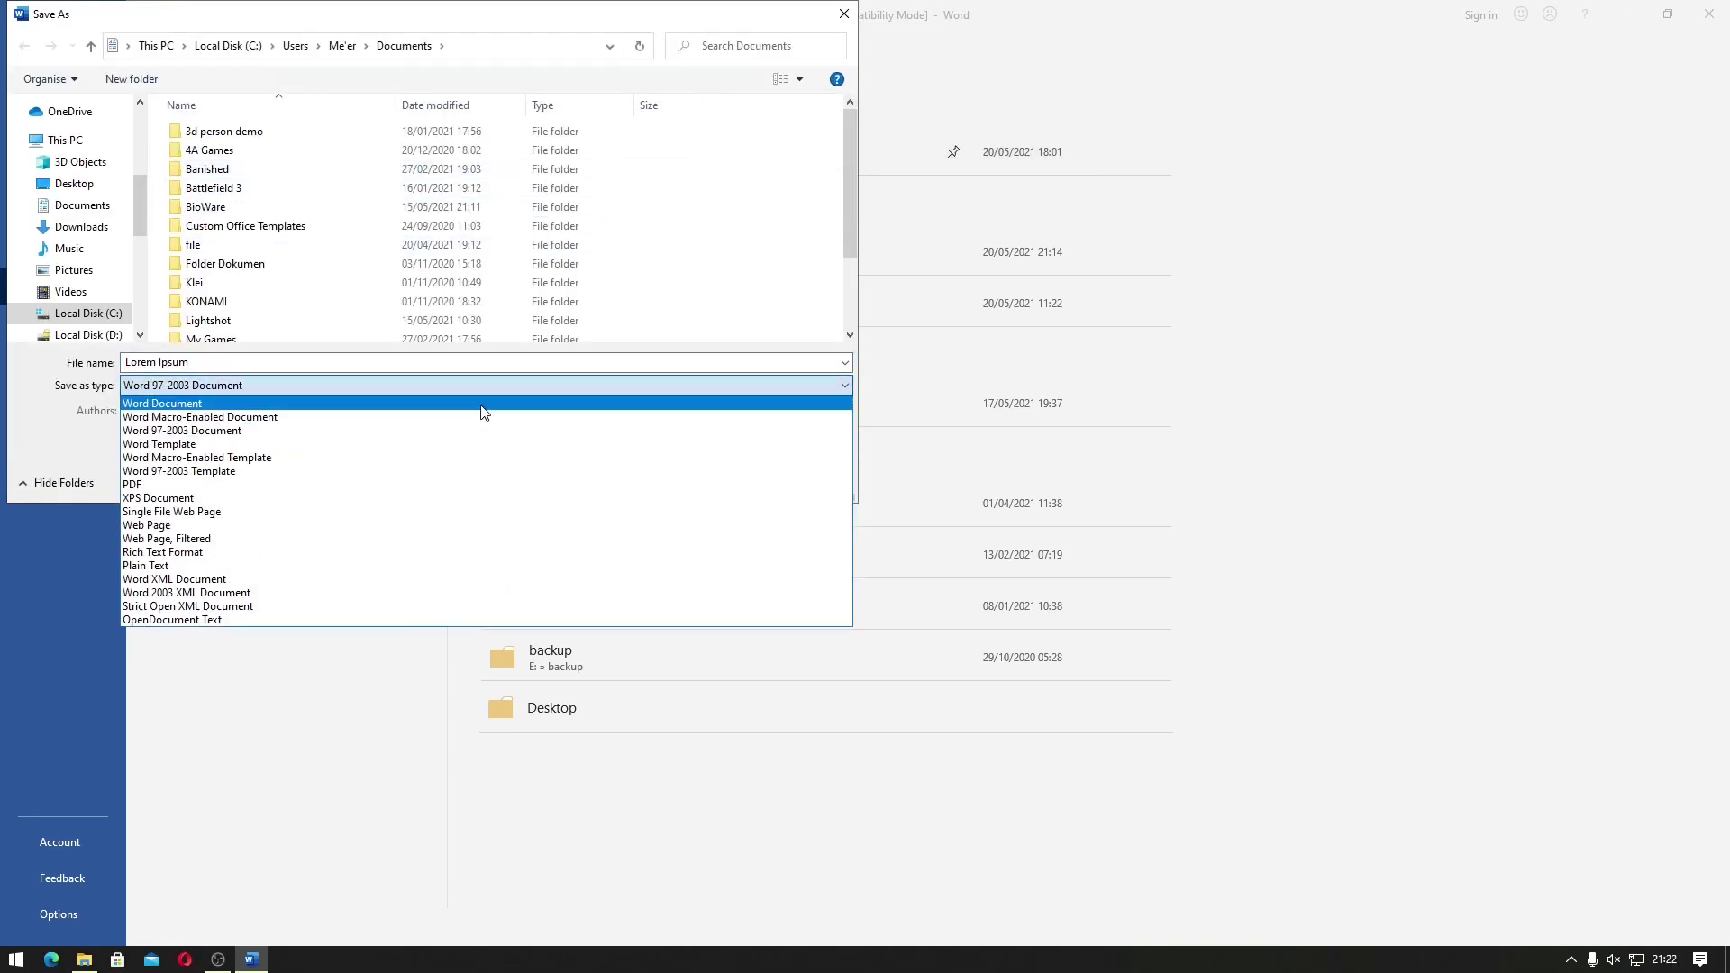
click(485, 405)
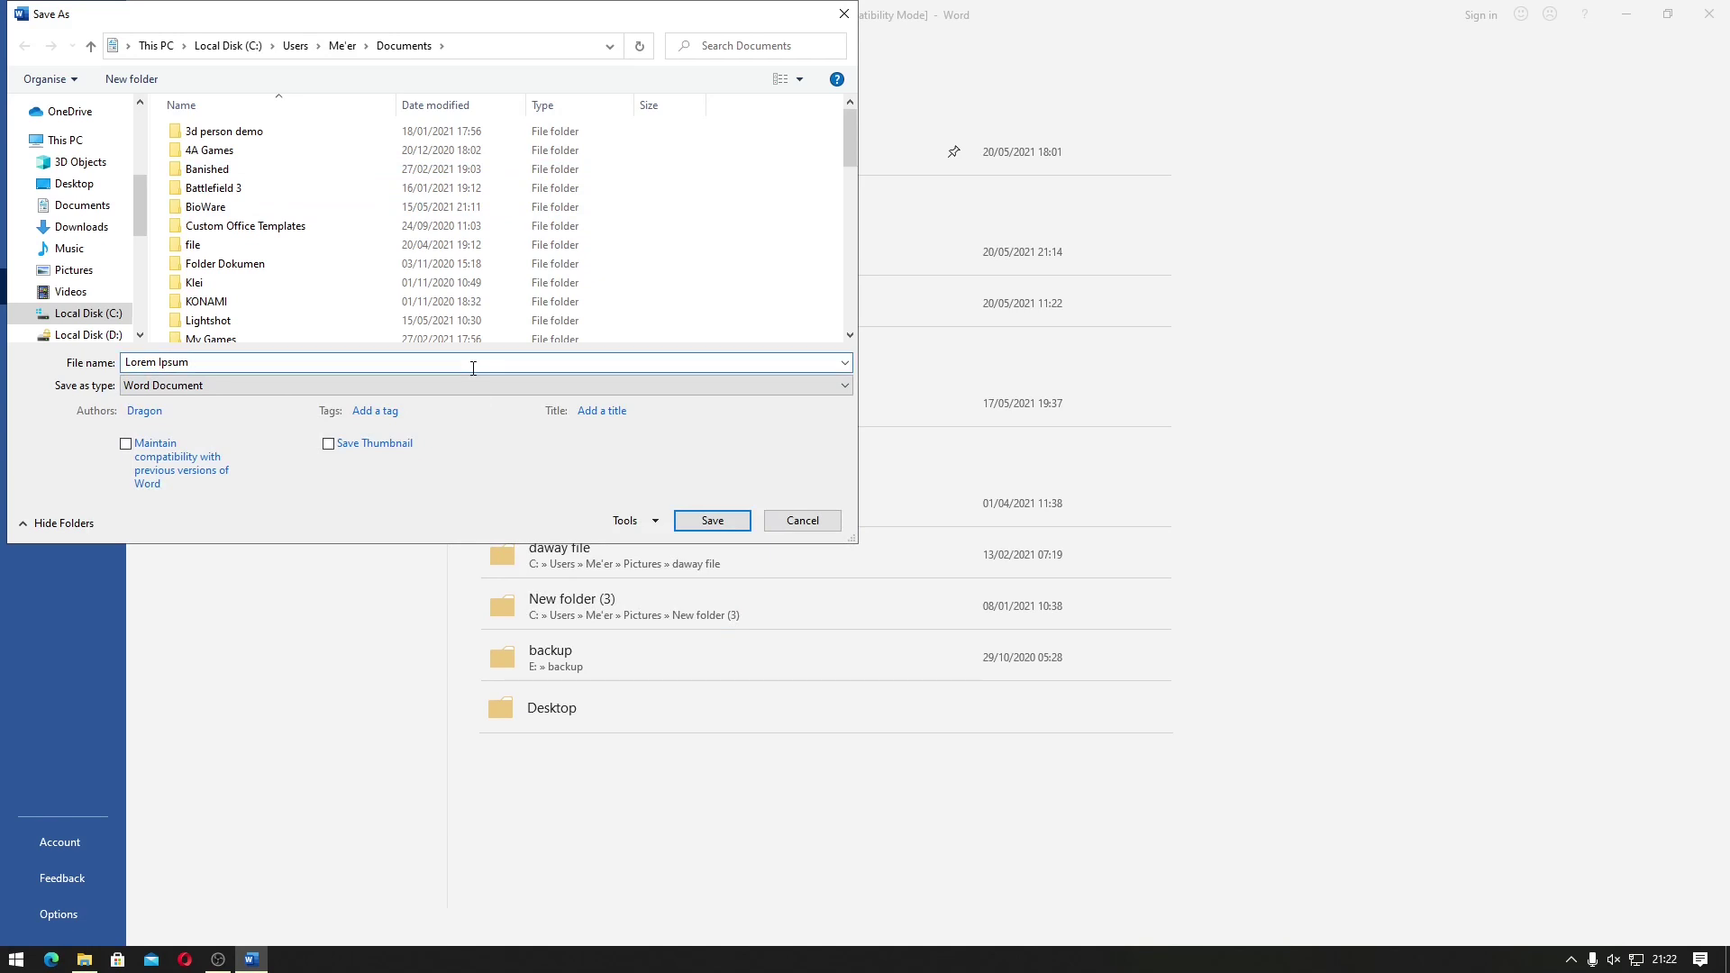
text(offic)
text(e 2003)
click(714, 523)
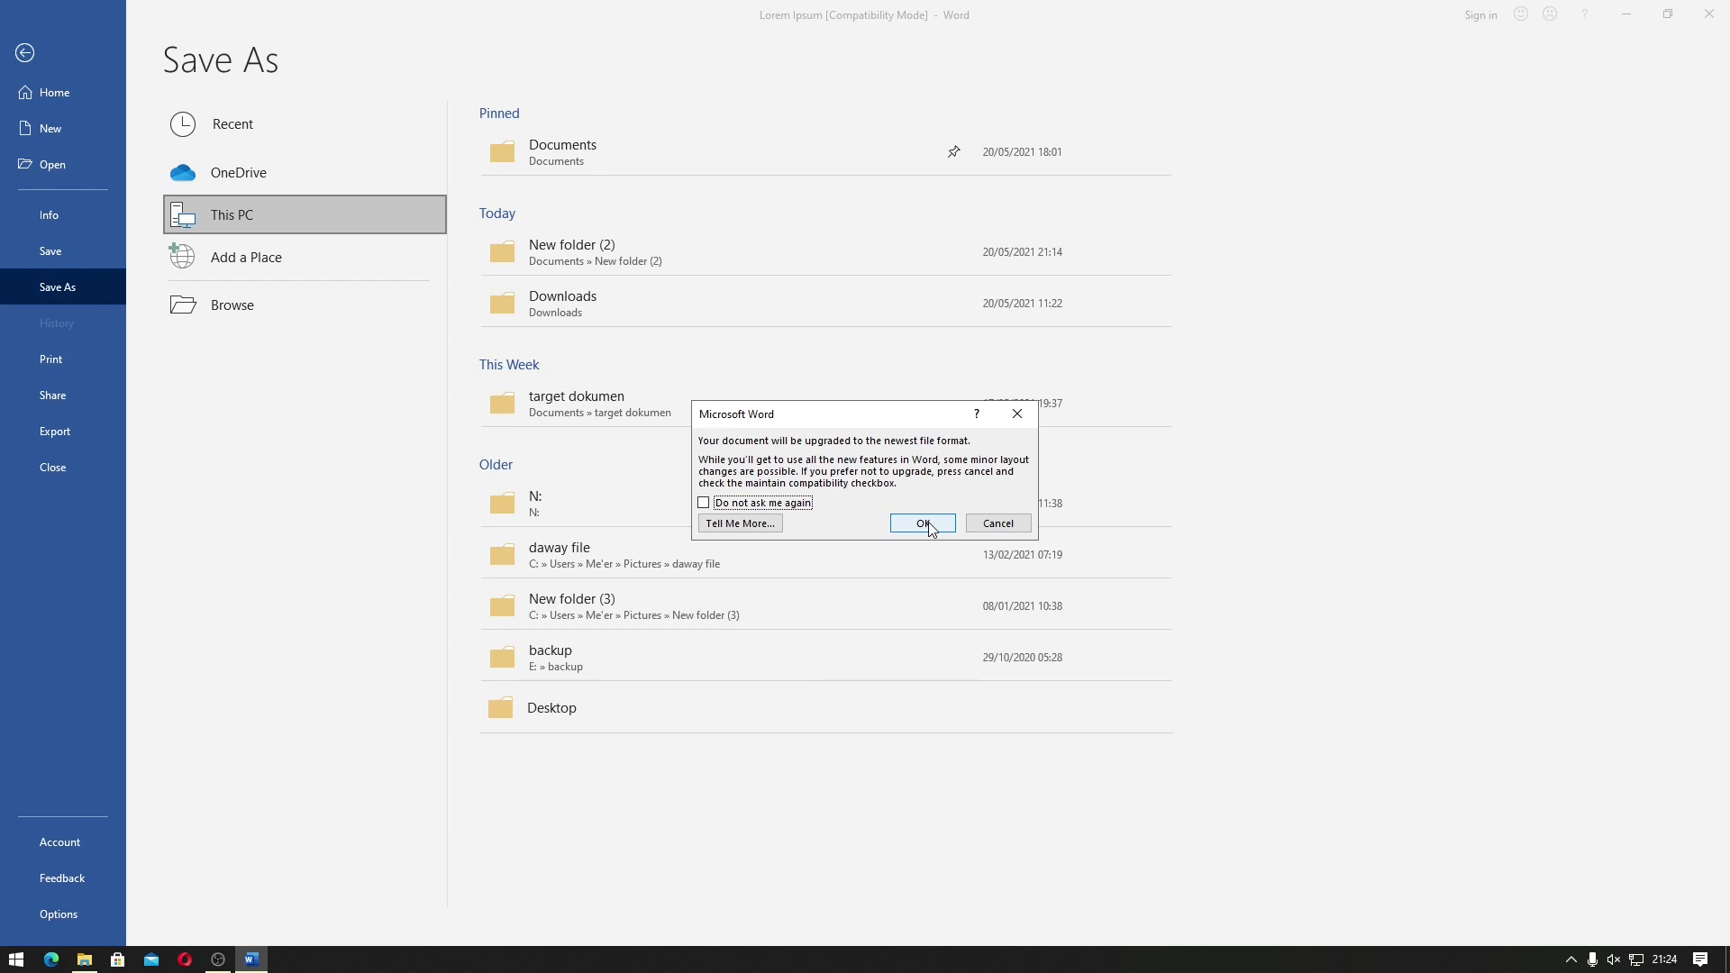
Accept the newest-format upgrade and inspect the now-editable WordArt's Drawing Tools Format options
click(923, 524)
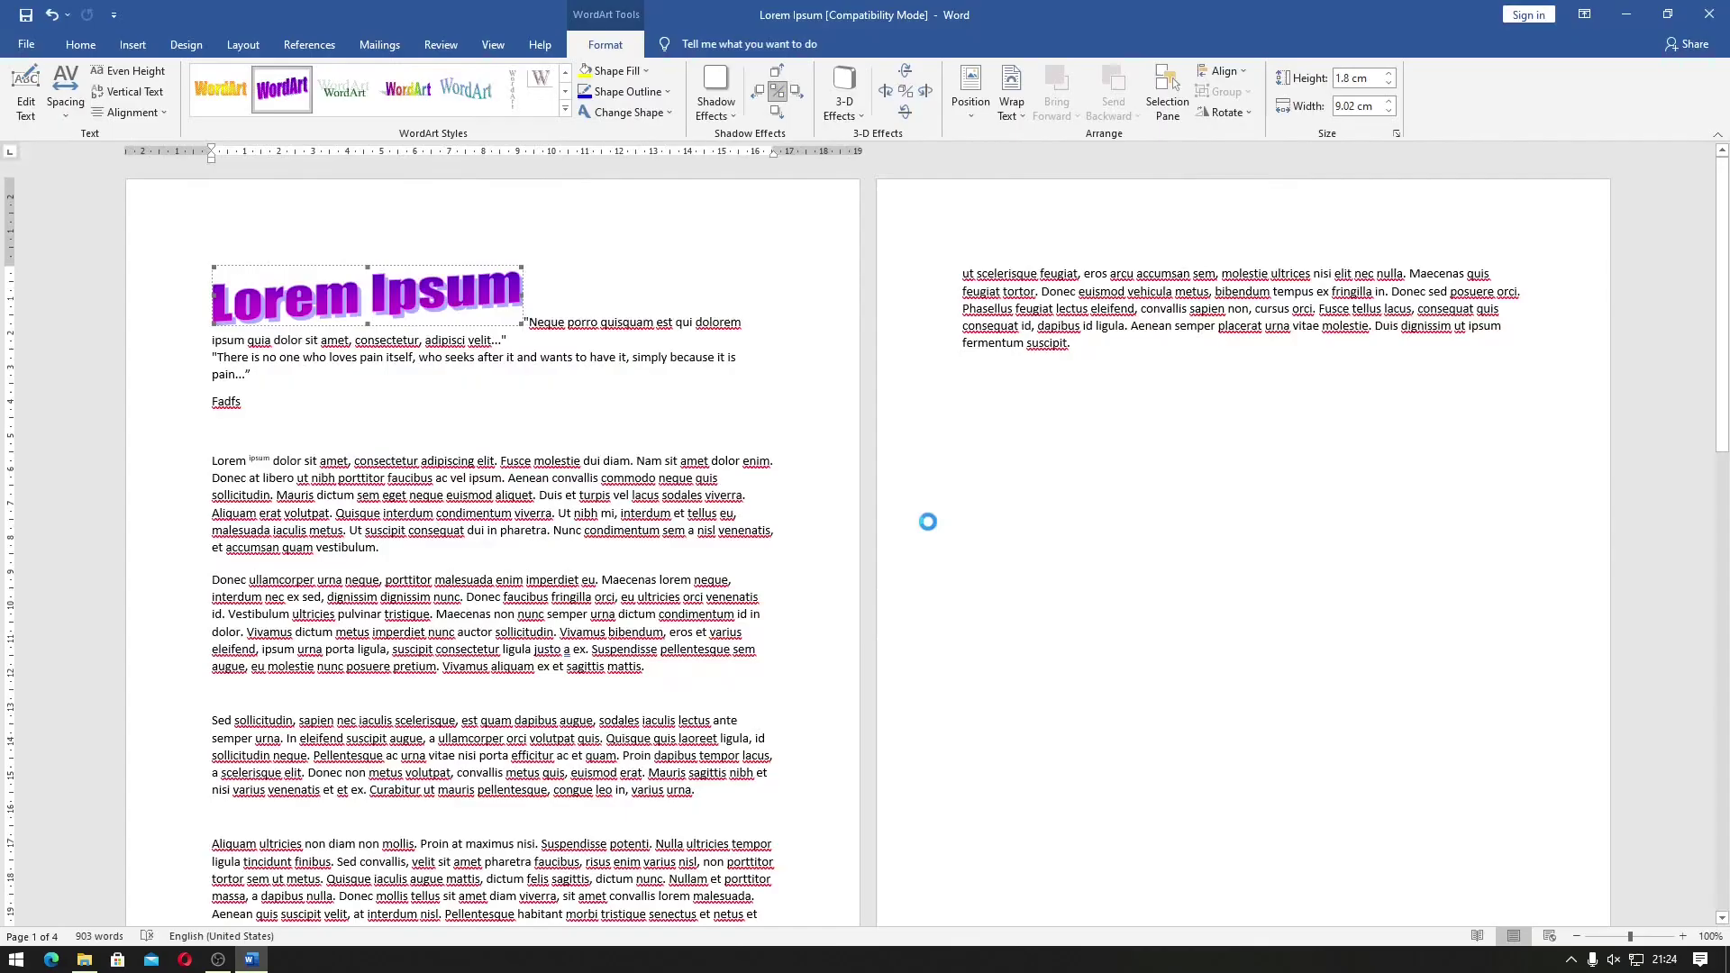
click(372, 311)
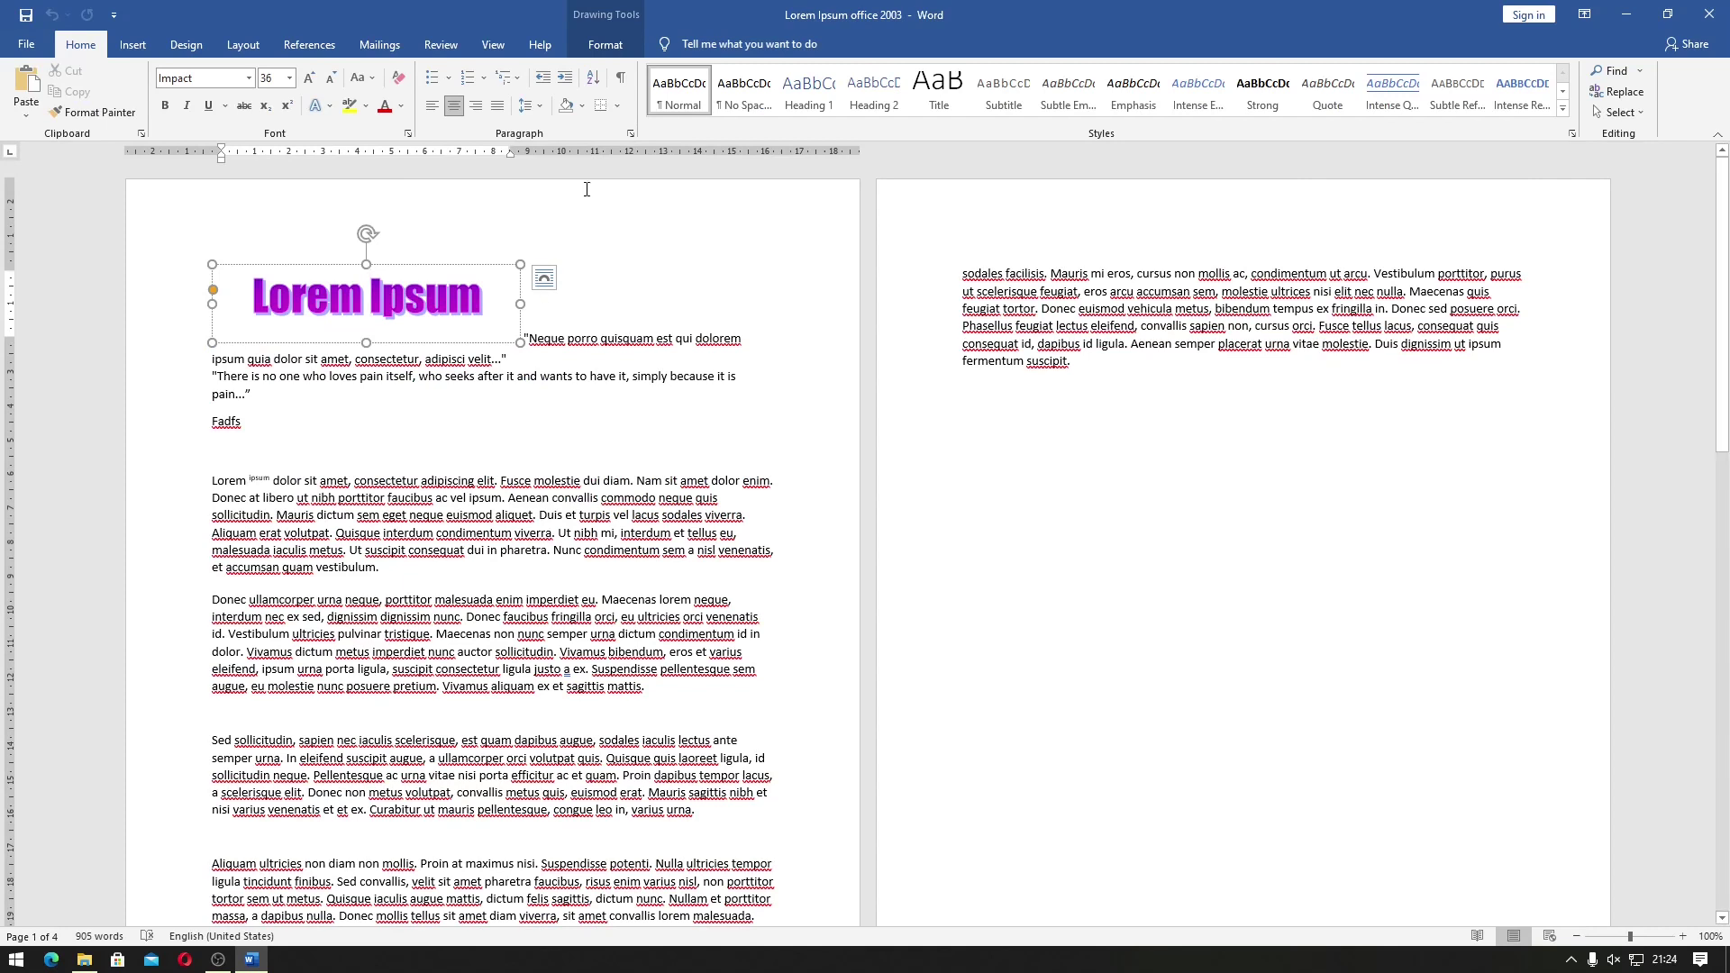
click(597, 50)
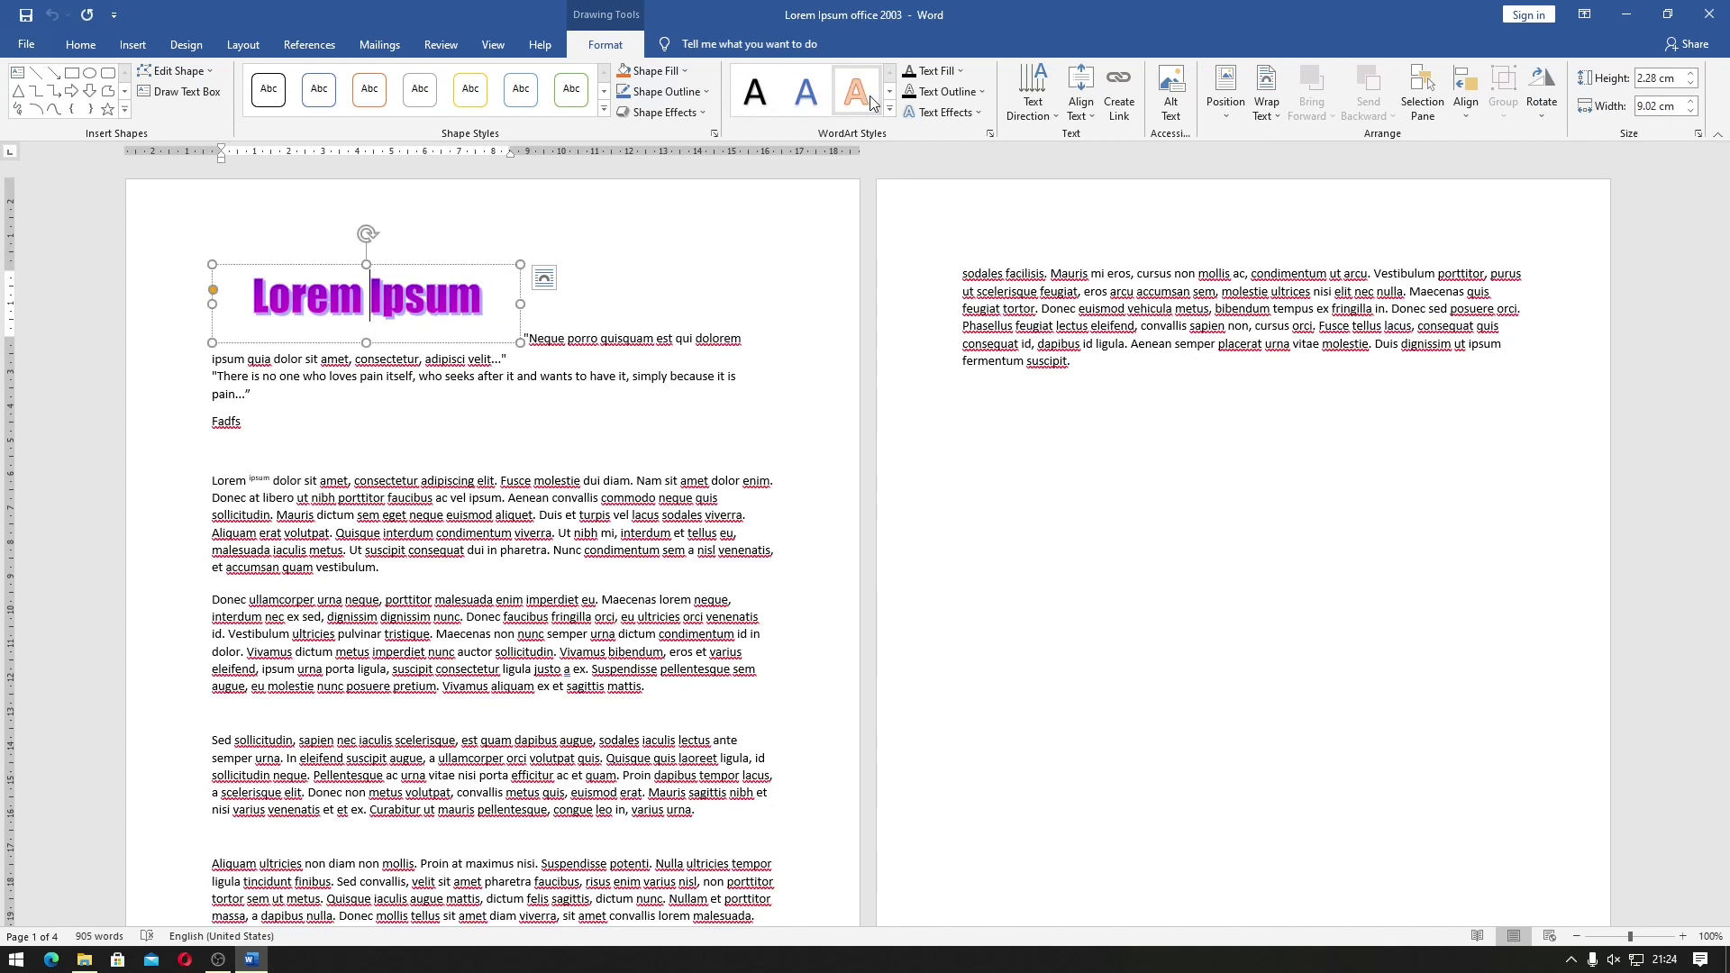
click(555, 354)
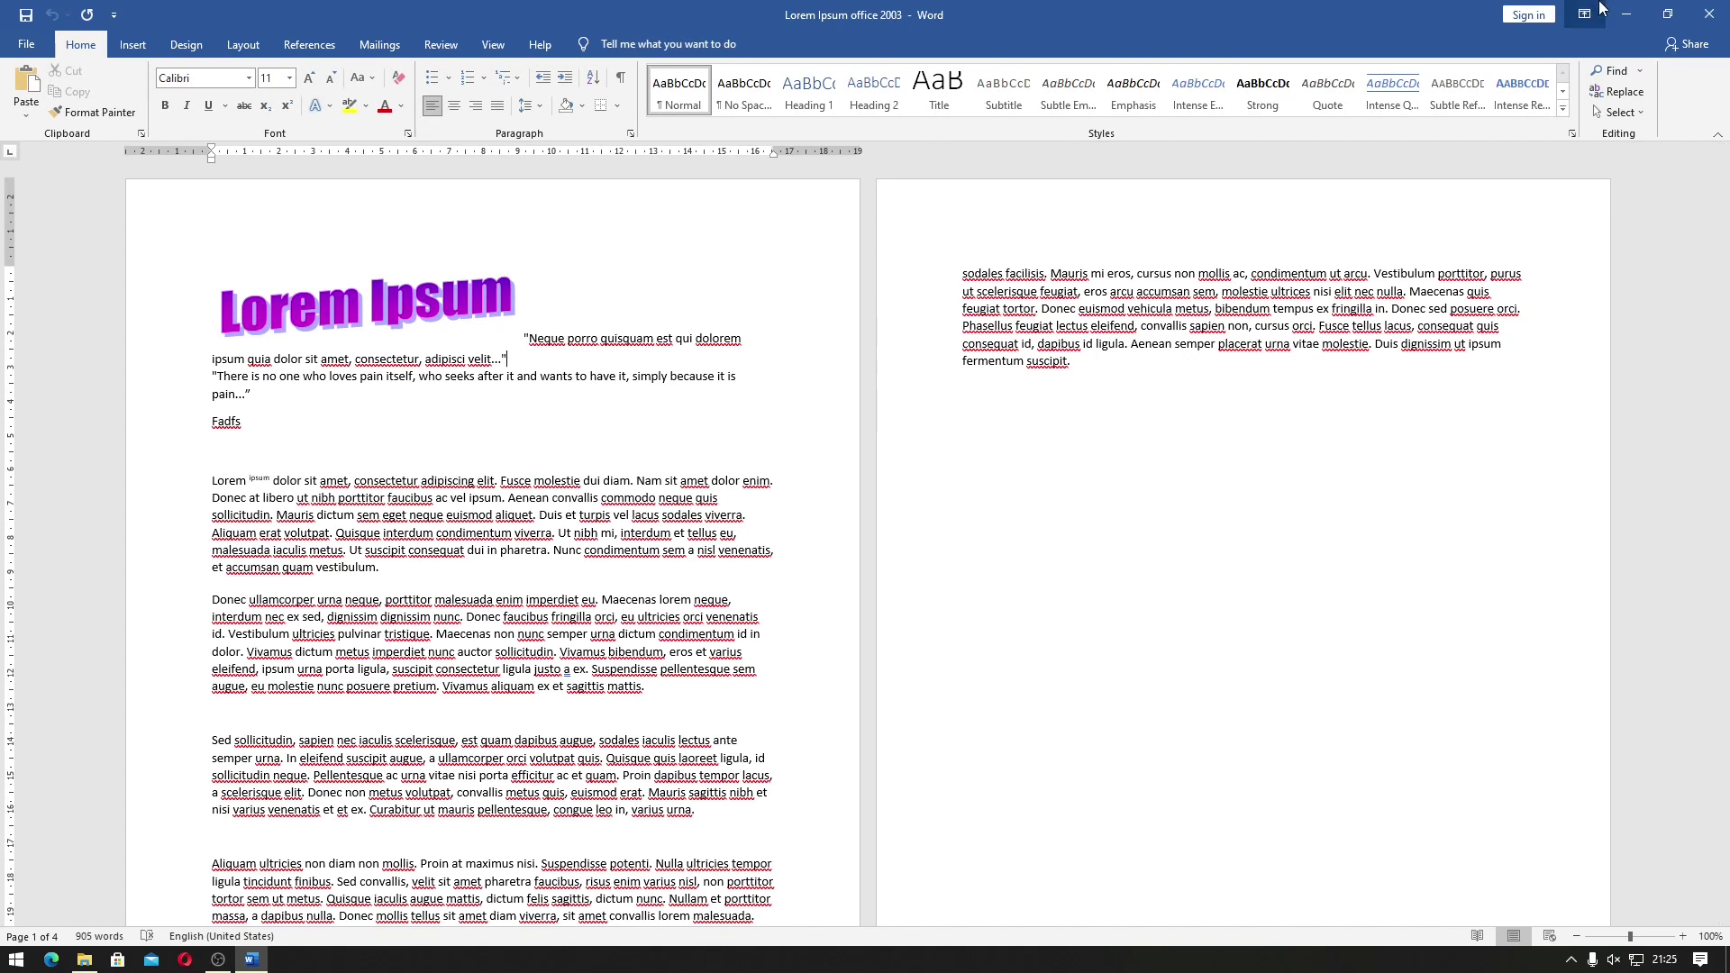
Close the converted document, reopen the original Lorem Ipsum .doc, and select its rainbow WordArt
click(1709, 14)
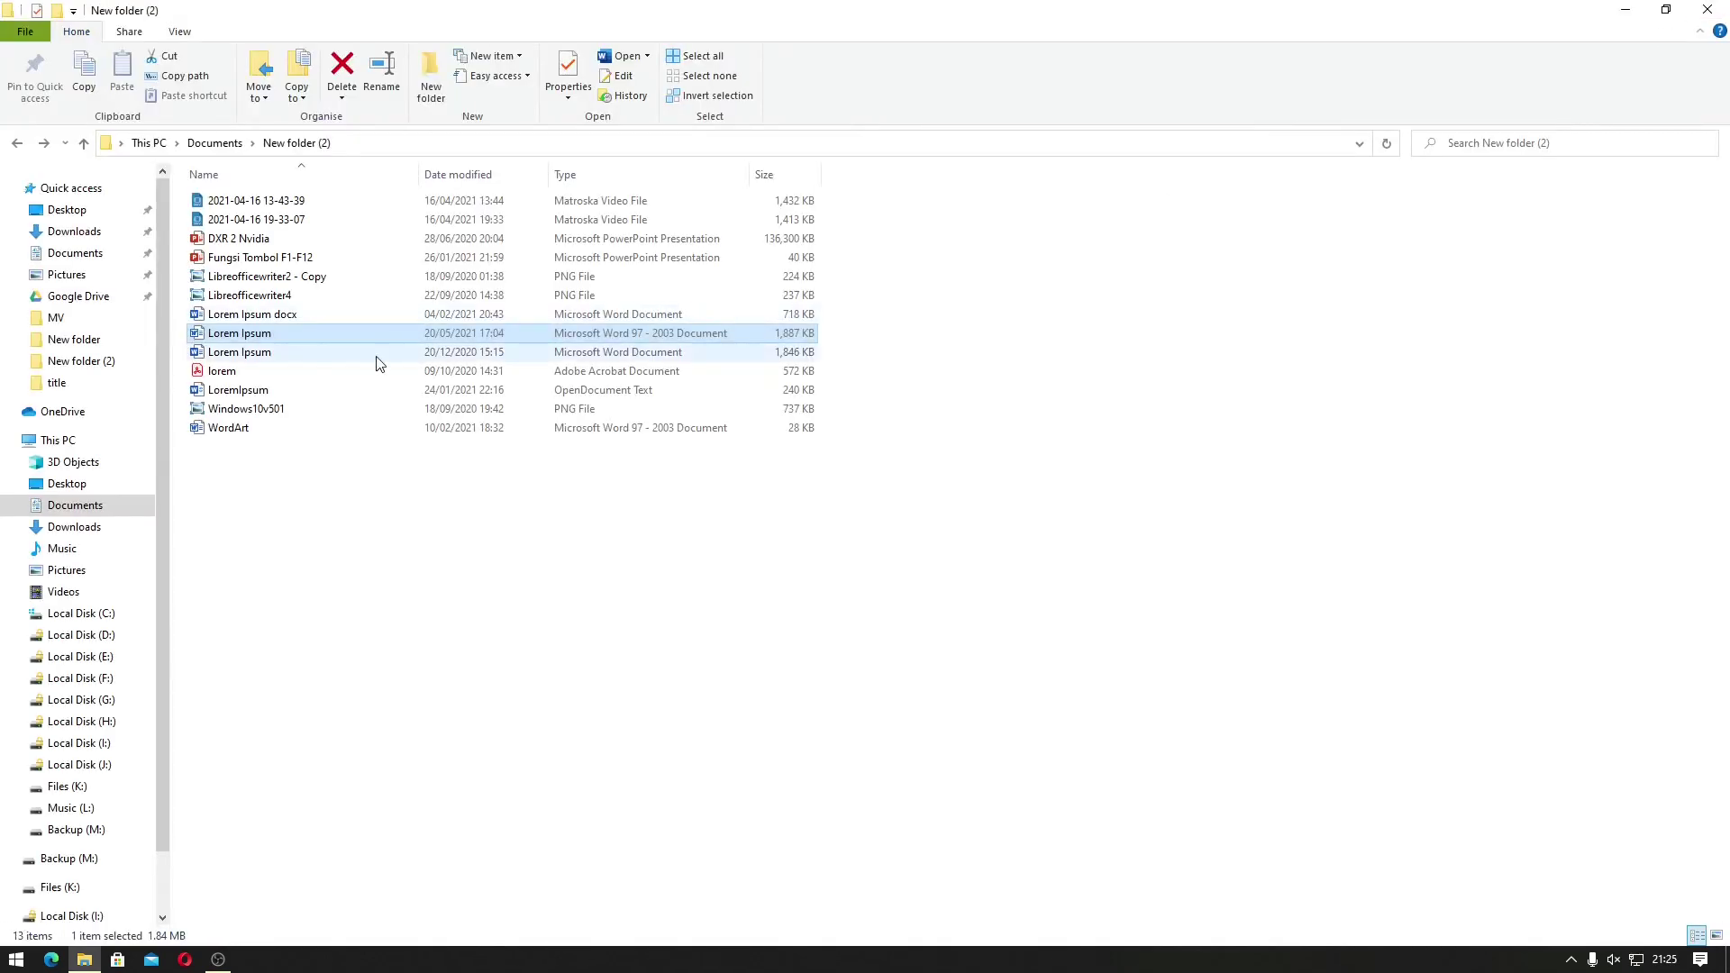
mouse_move(240, 332)
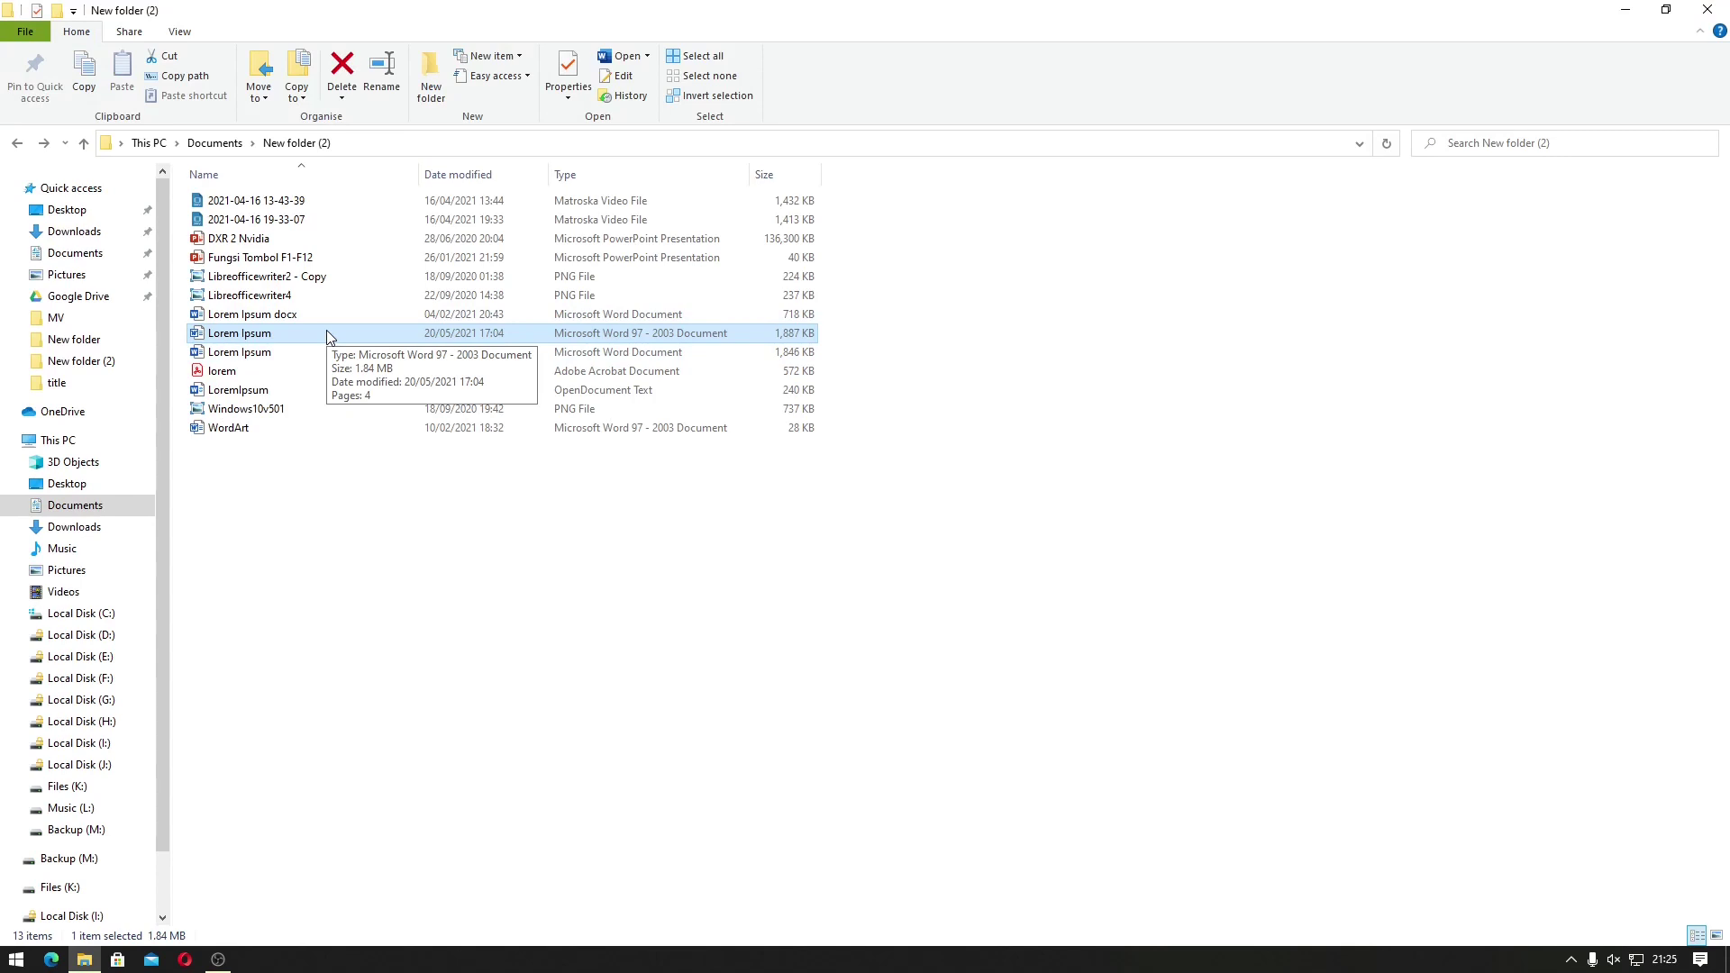
double_click(326, 334)
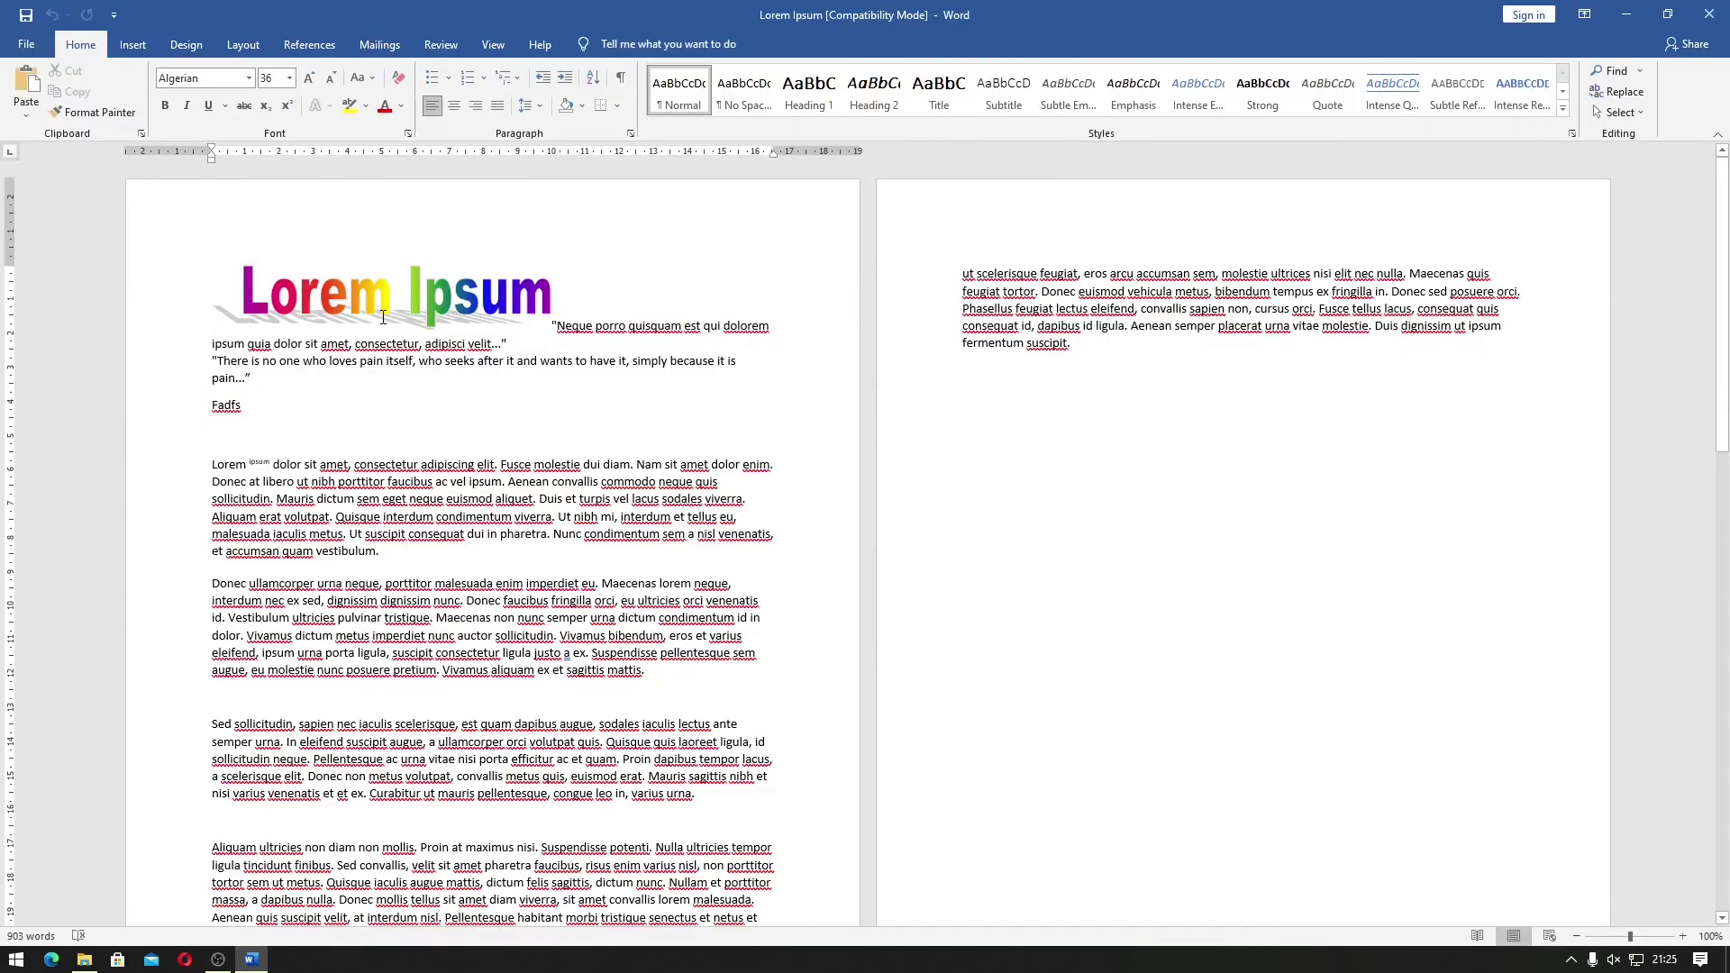
click(382, 320)
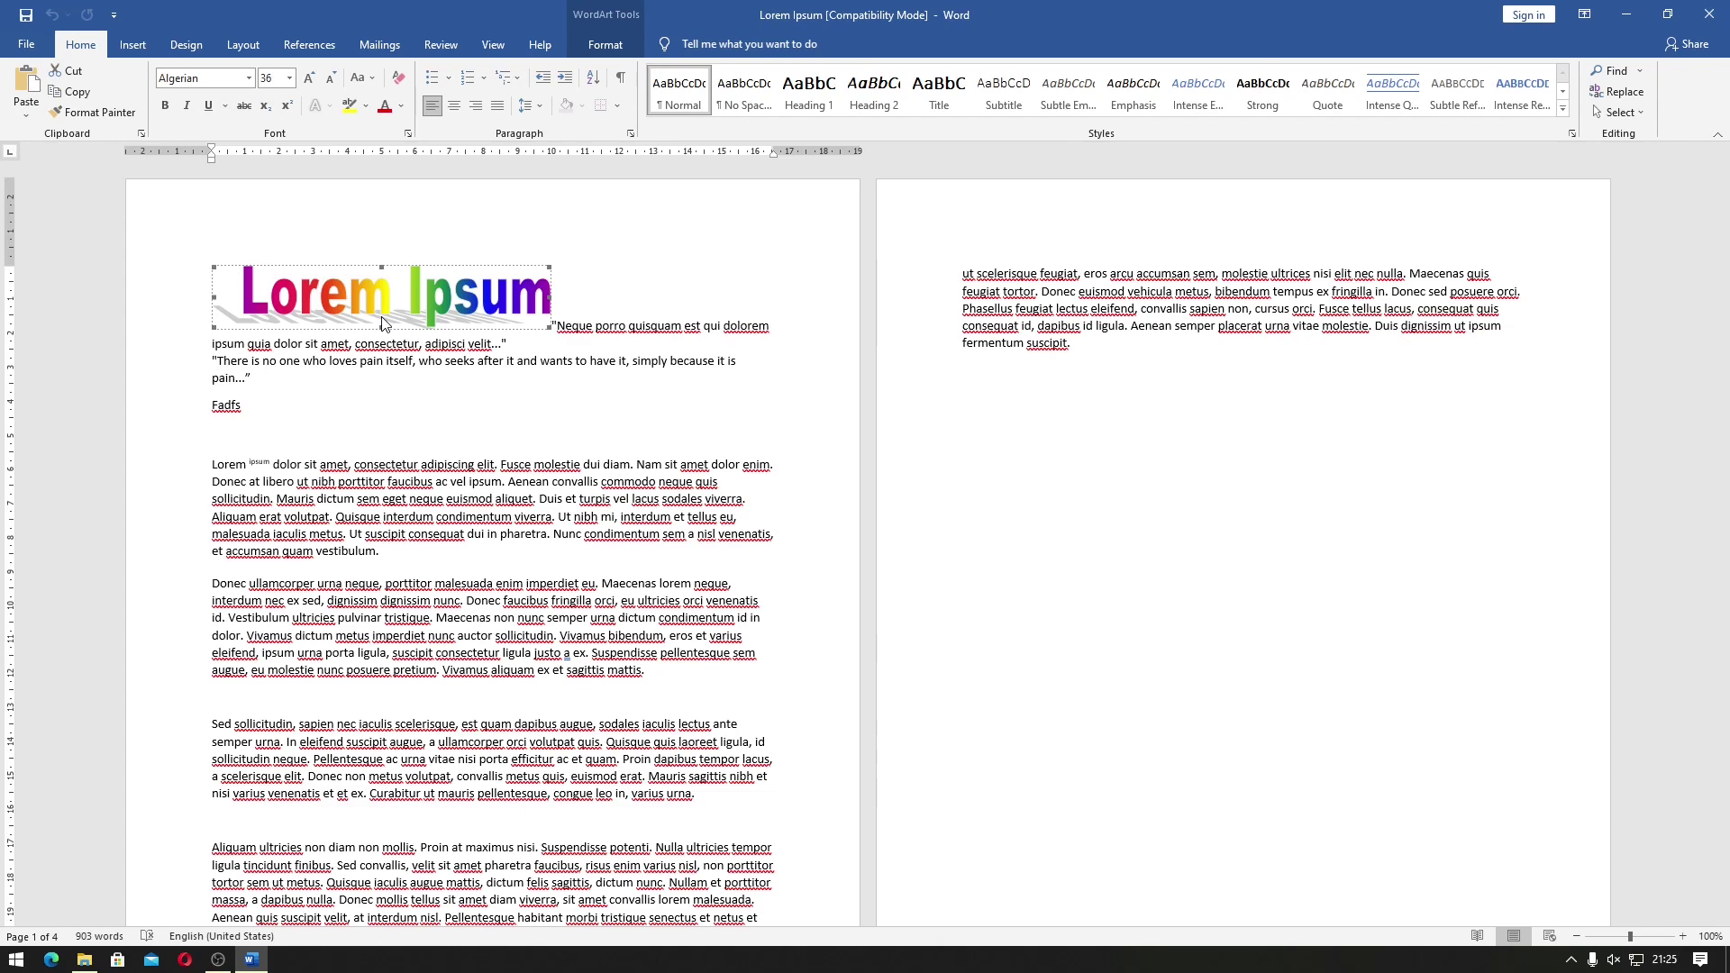
Save the original Lorem Ipsum into Documents as a Word Document (.docx) instead of Word 97-2003
click(26, 45)
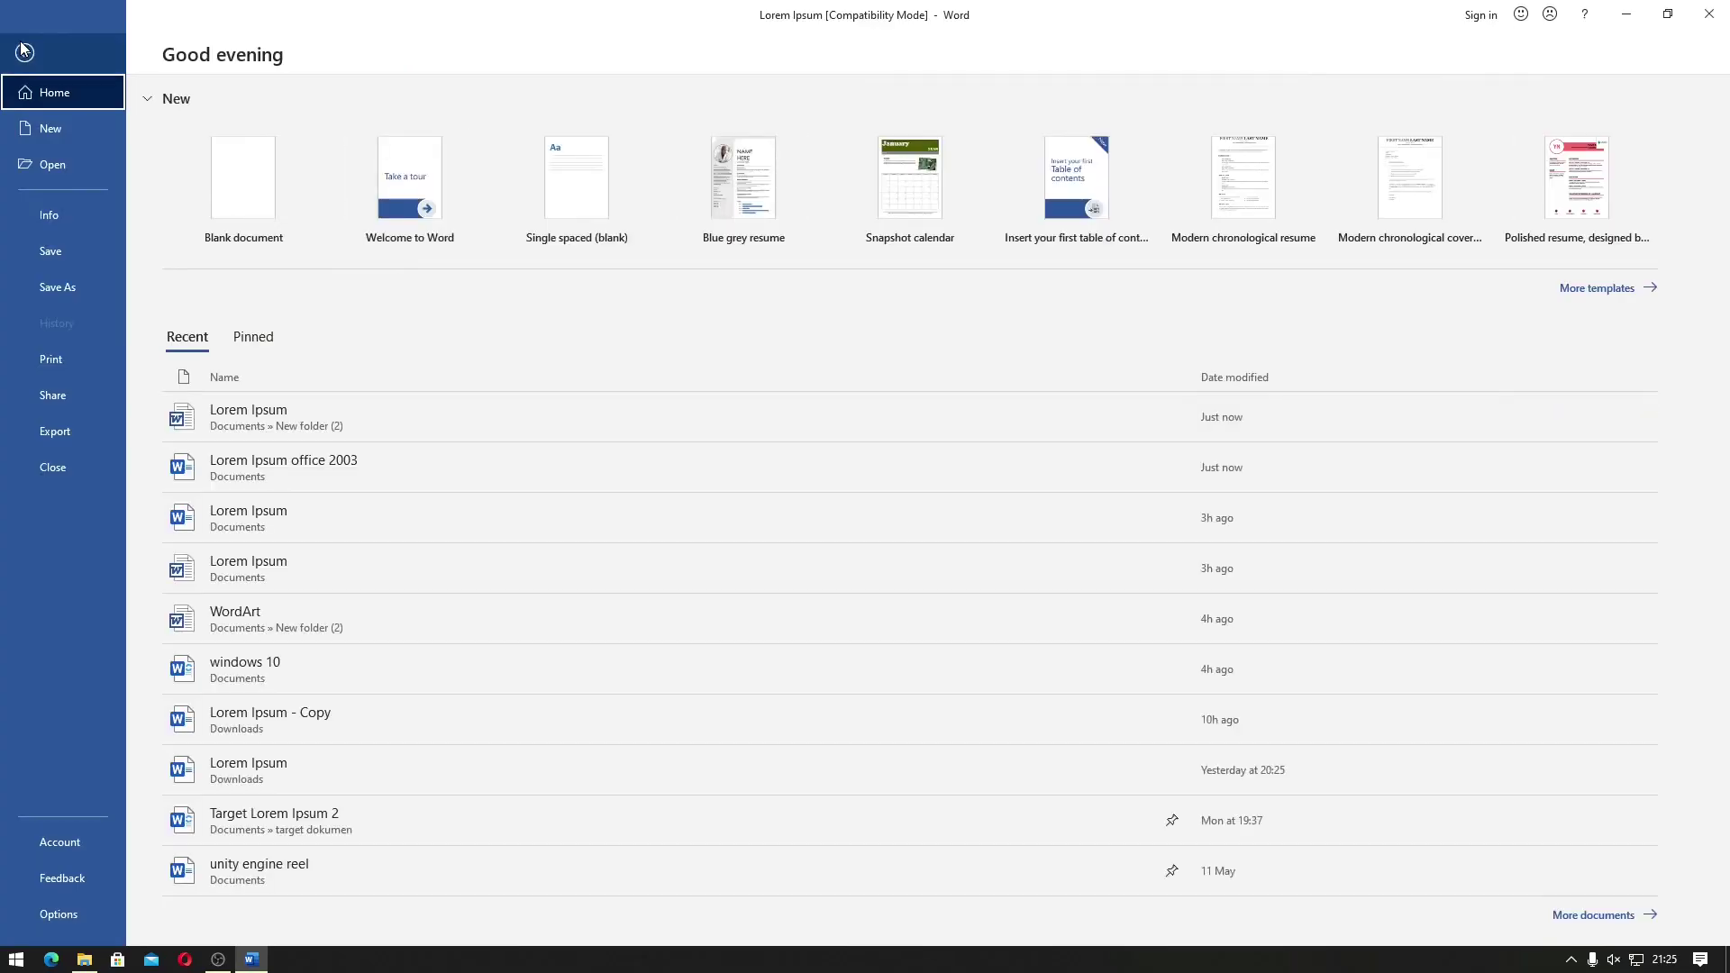
click(72, 286)
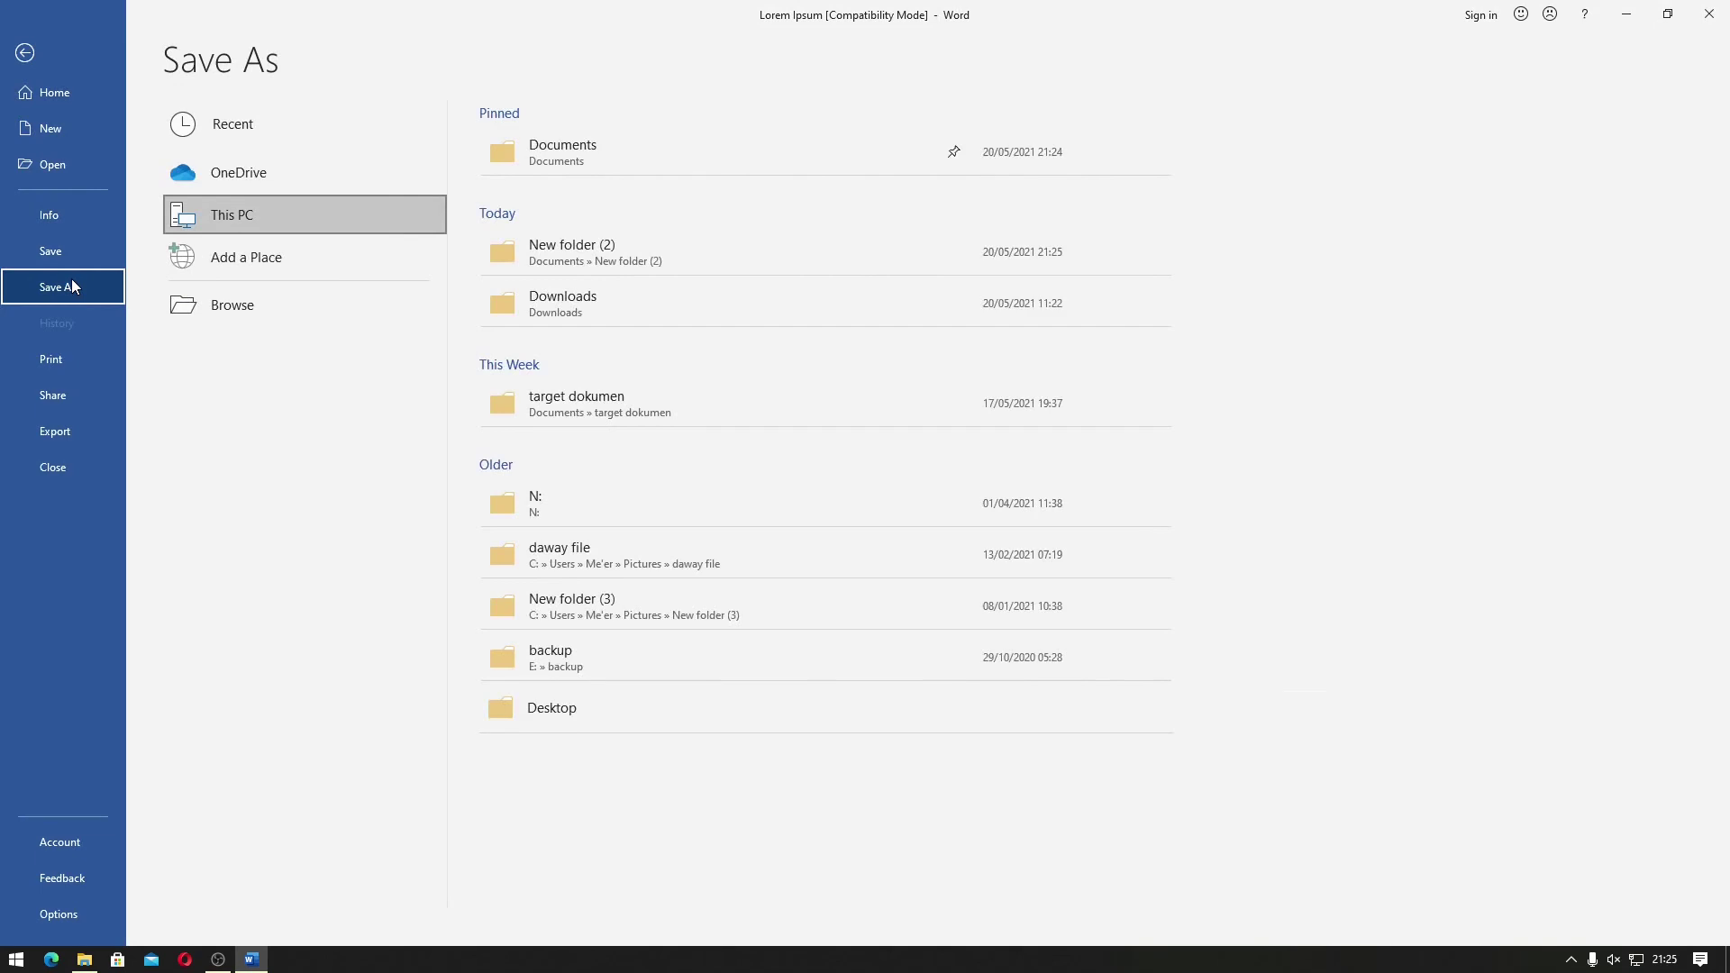
click(500, 171)
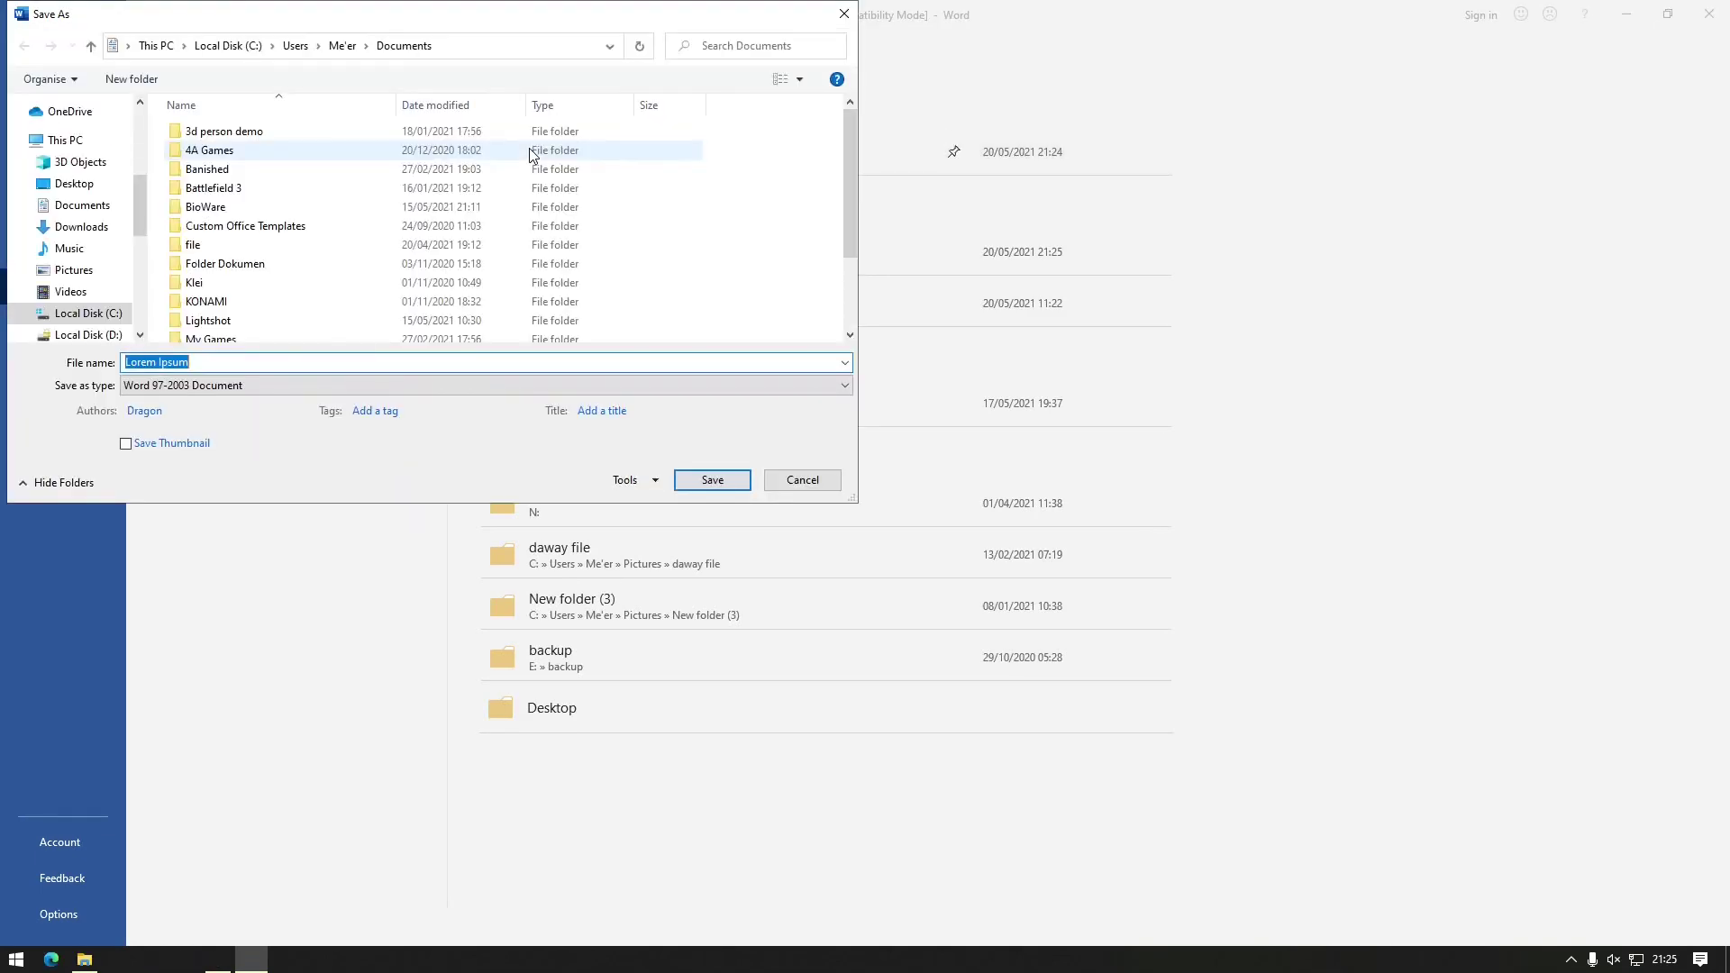
click(328, 388)
click(323, 402)
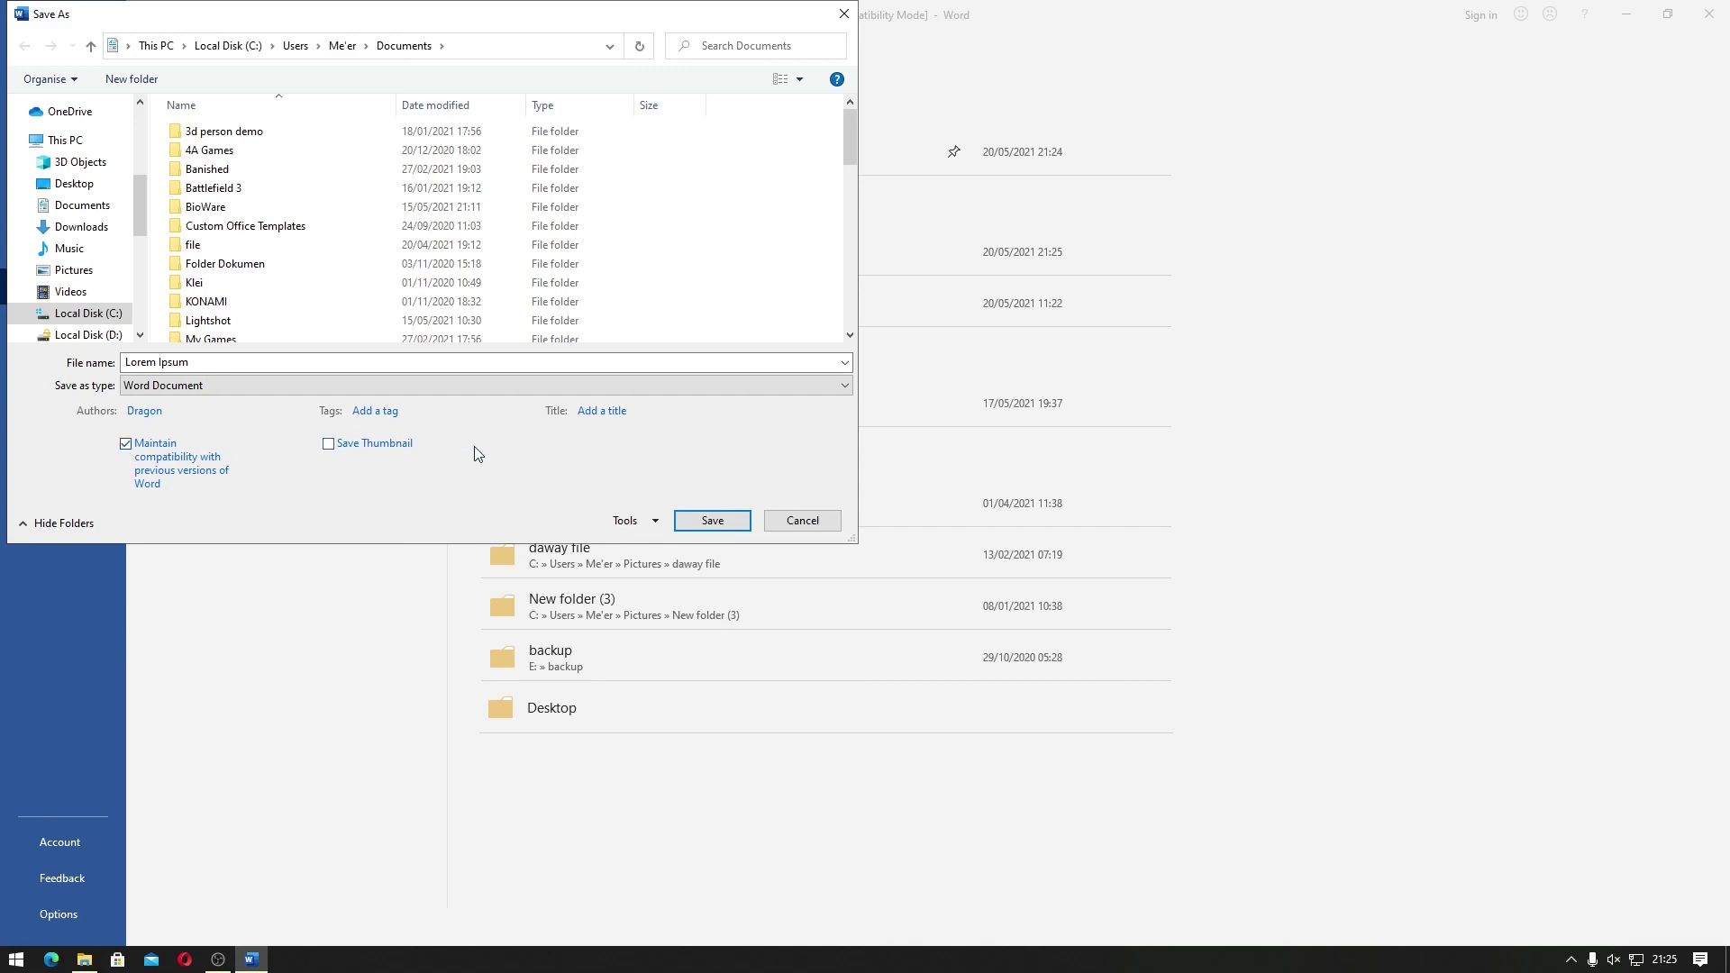
click(707, 522)
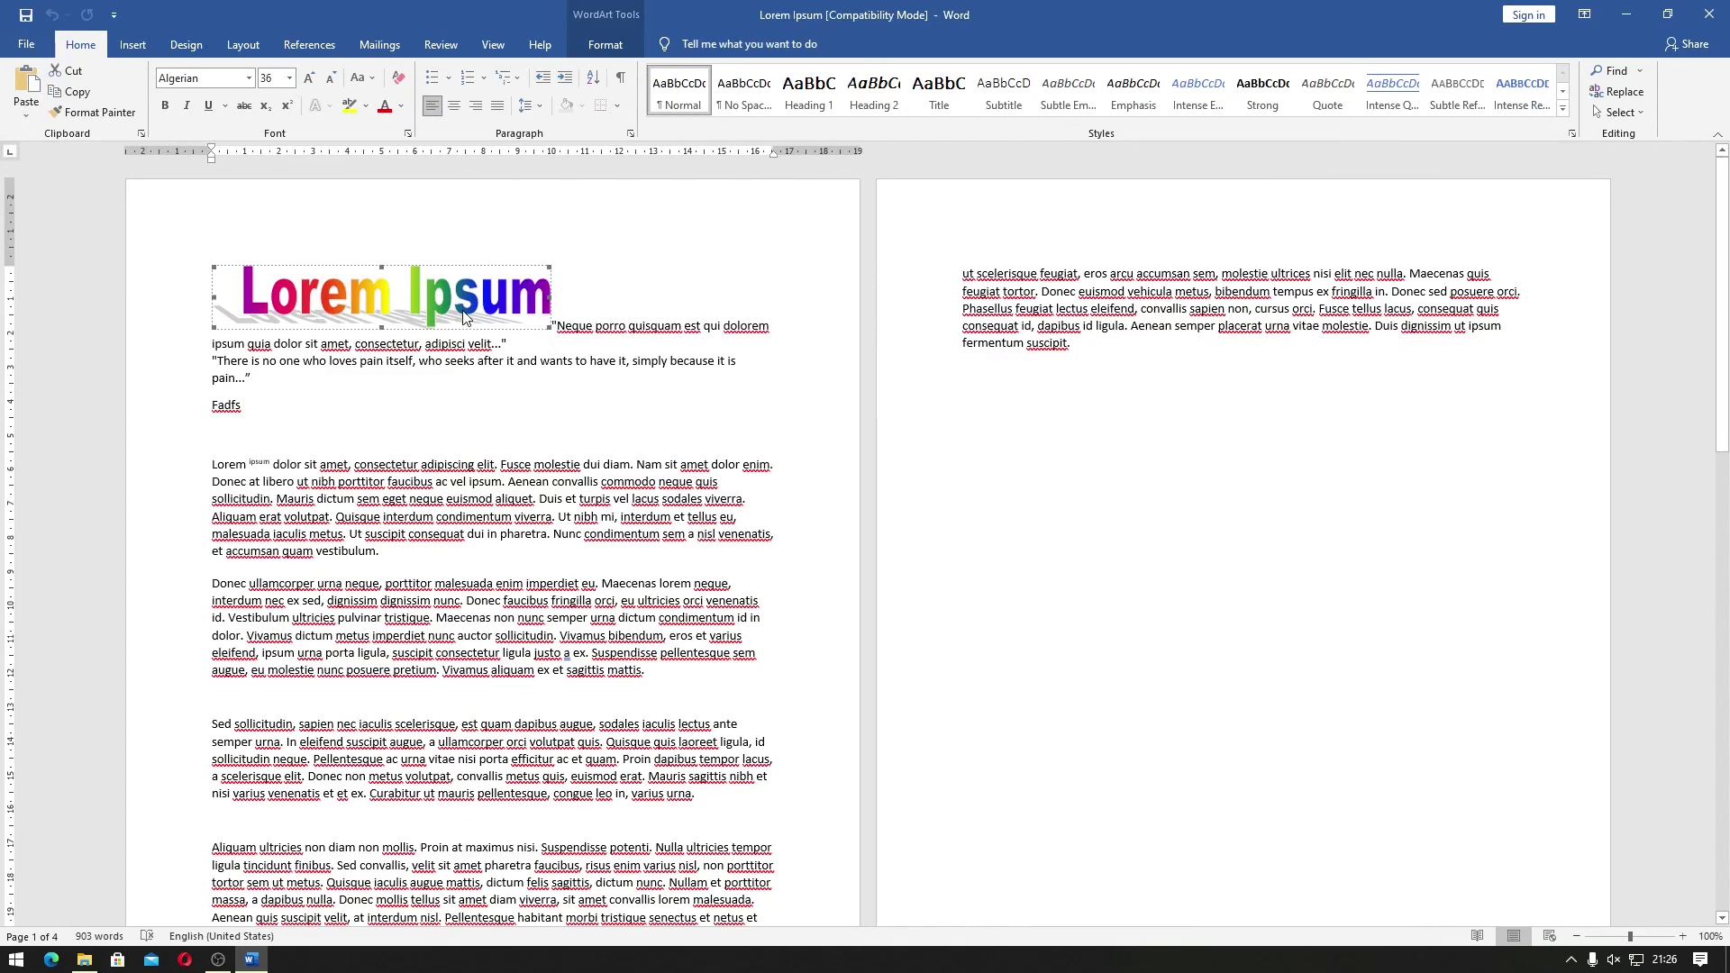
Show the WordArt Format options for the Lorem Ipsum title, then switch to File Explorer
click(606, 45)
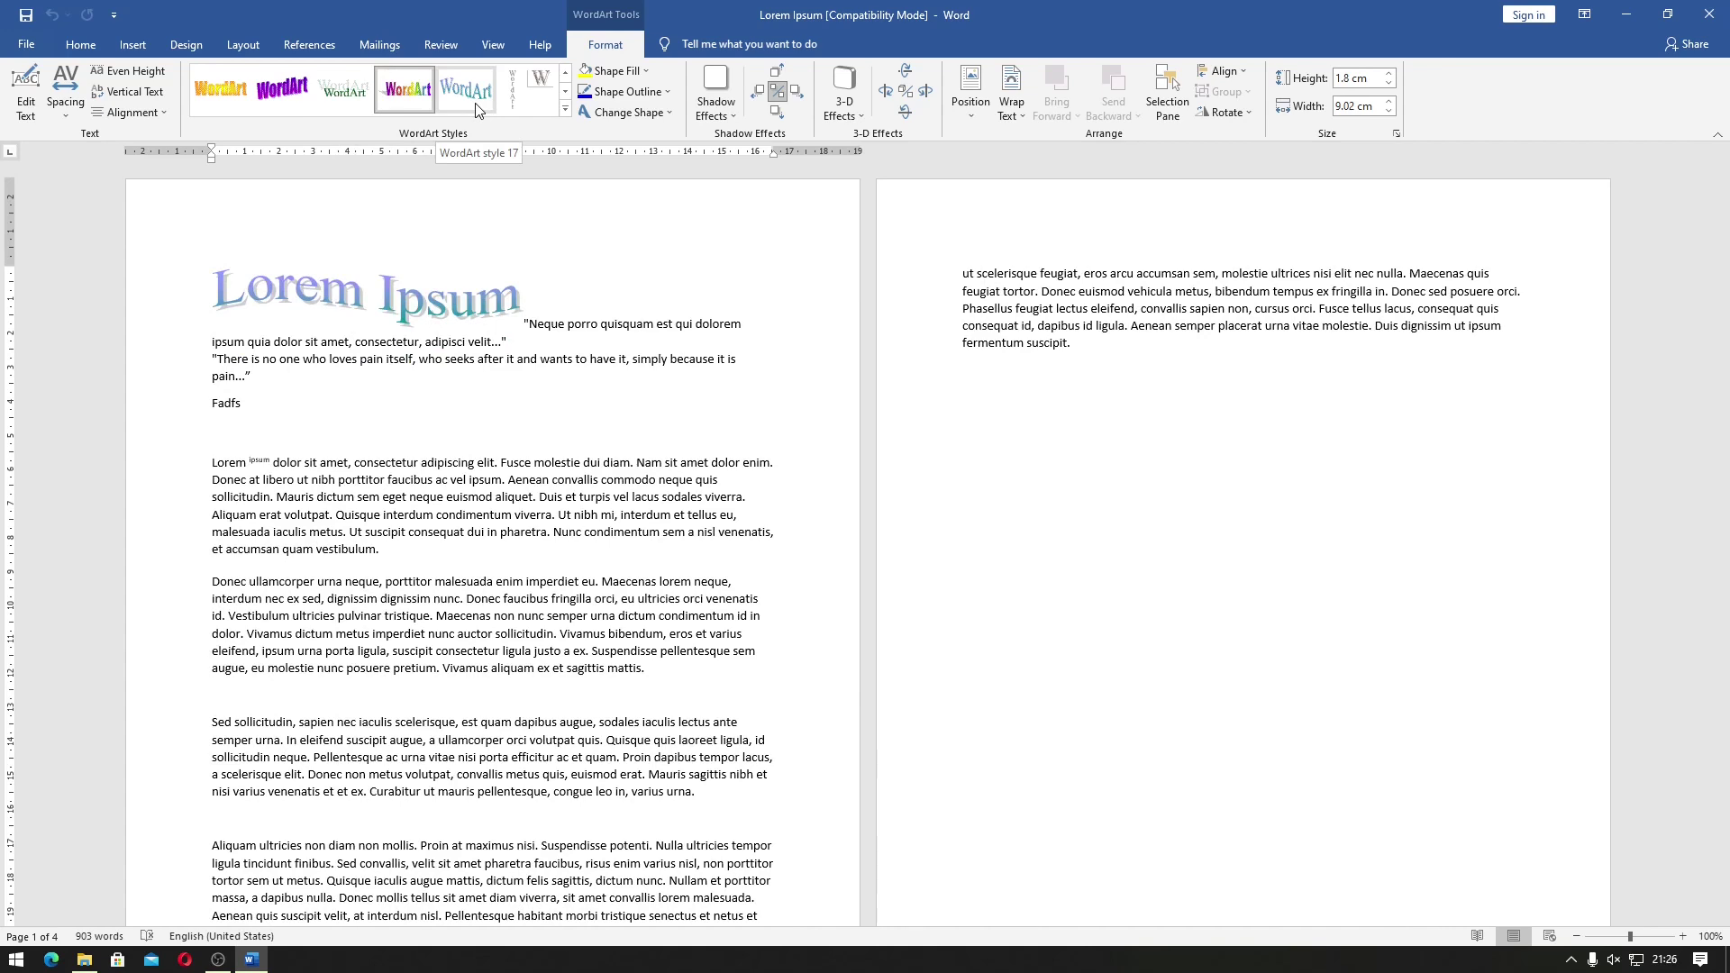
click(84, 959)
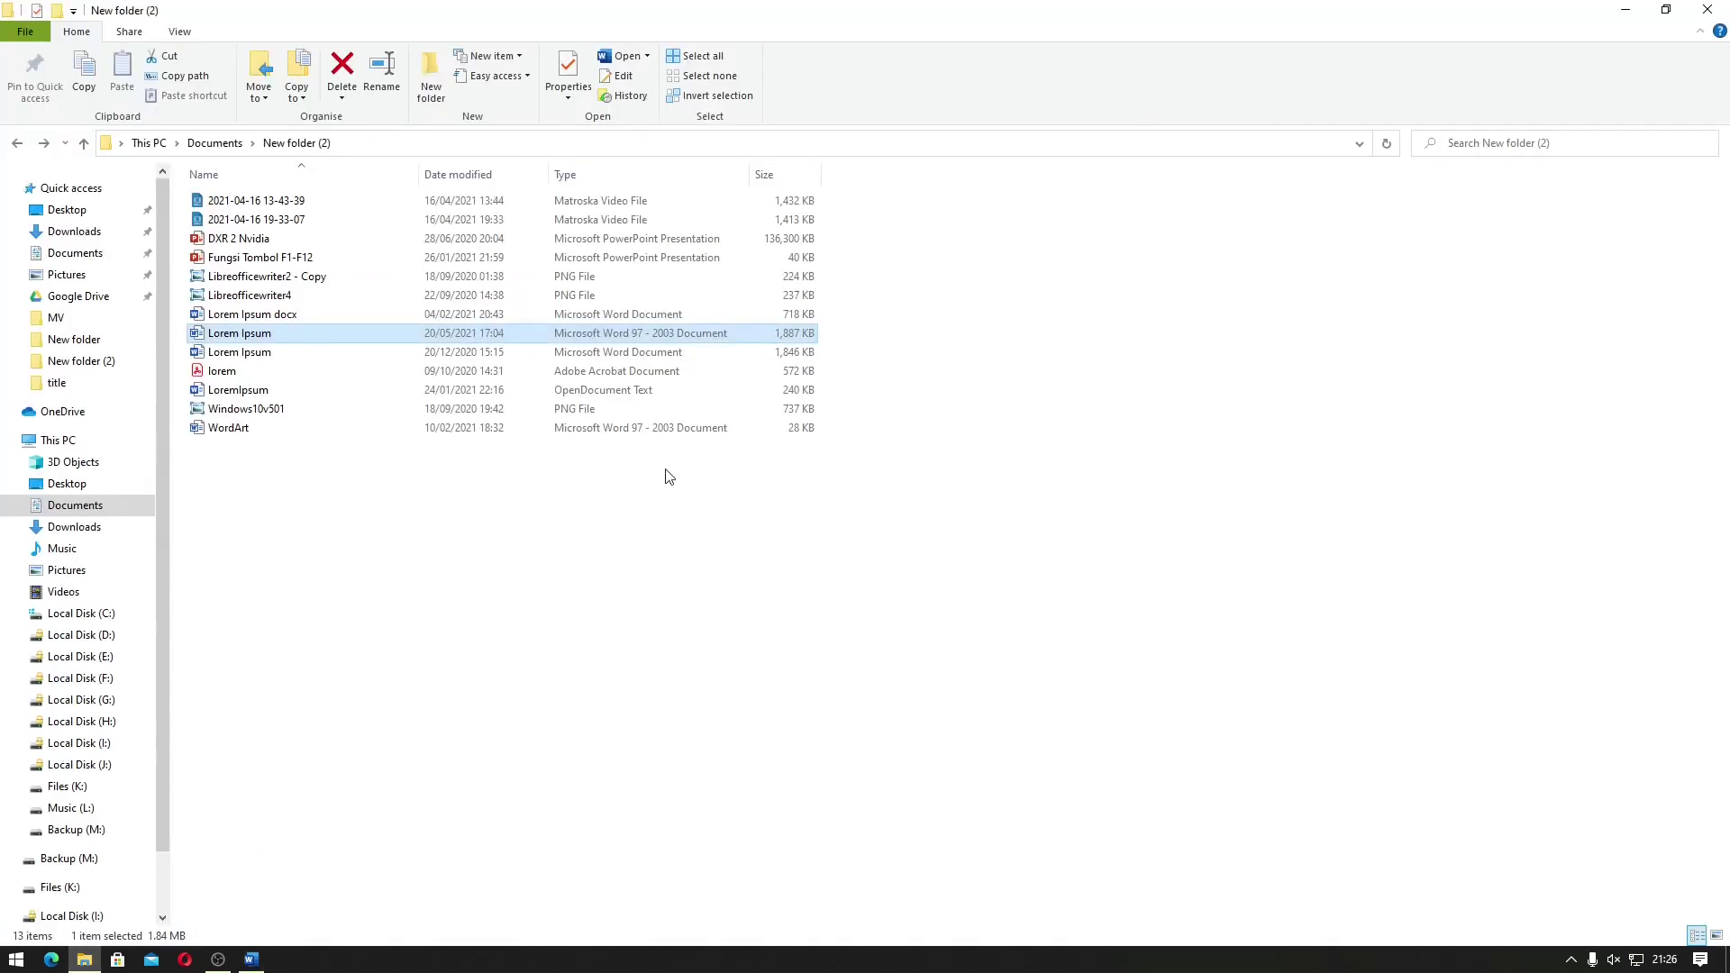
Open Documents, refresh the list, and confirm in Properties that Lorem Ipsum office 2003 is .docx
click(74, 253)
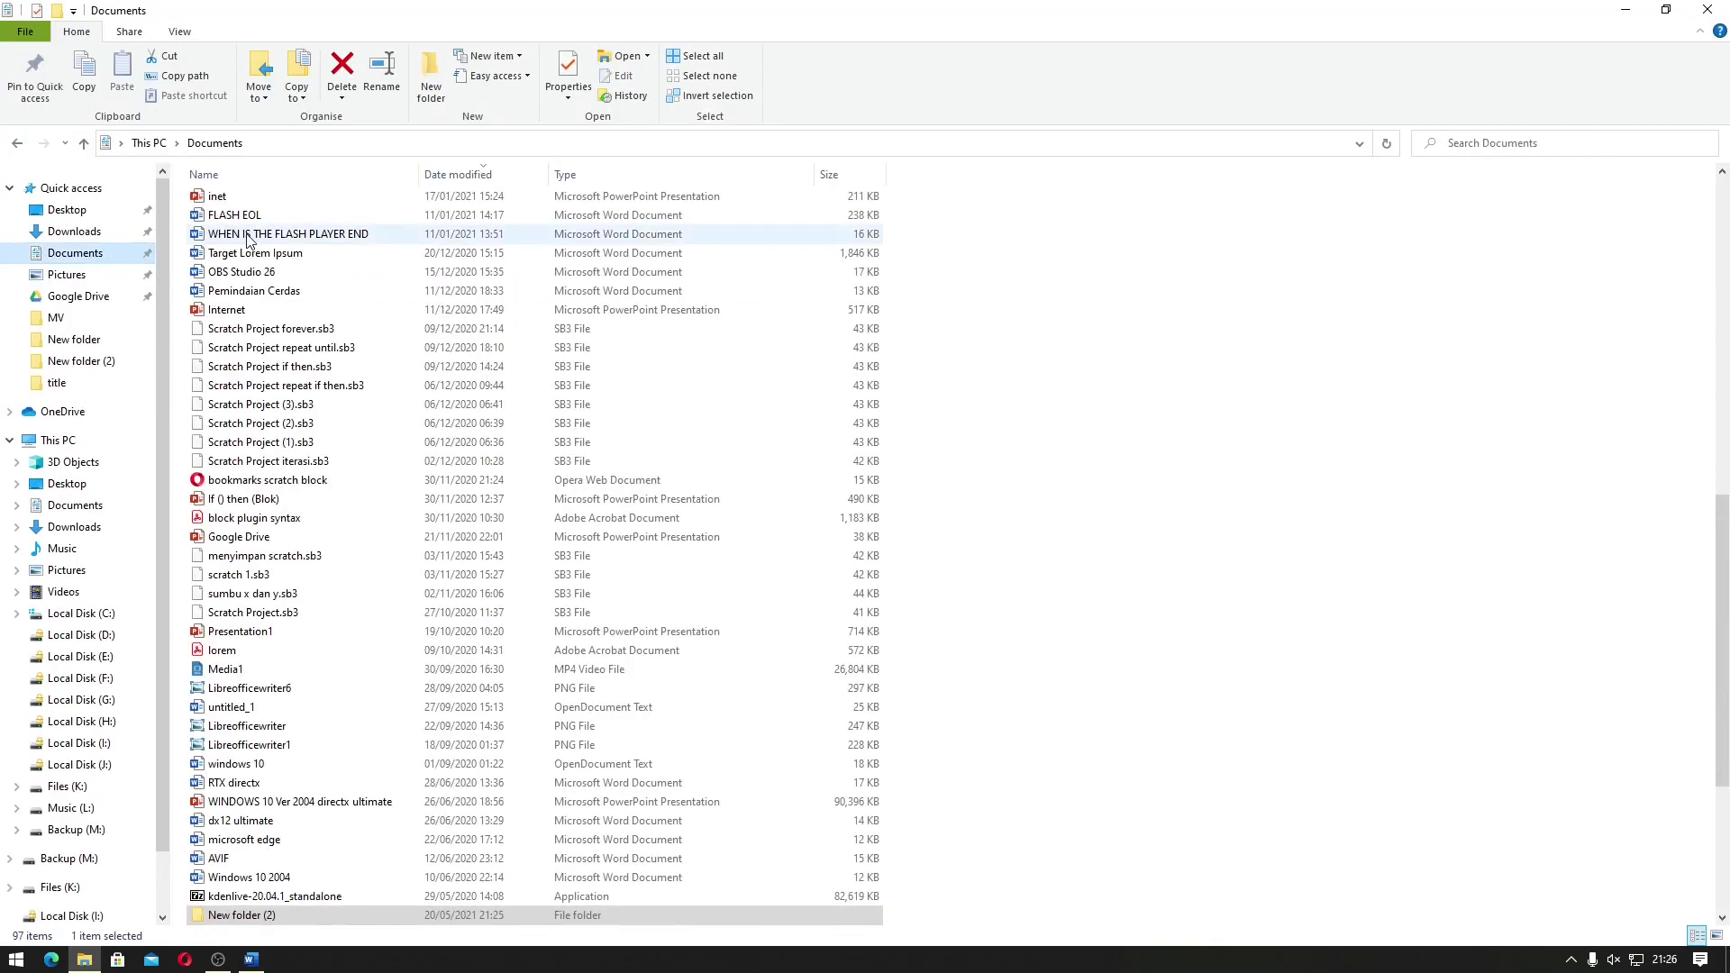
right_click(1023, 236)
click(1058, 309)
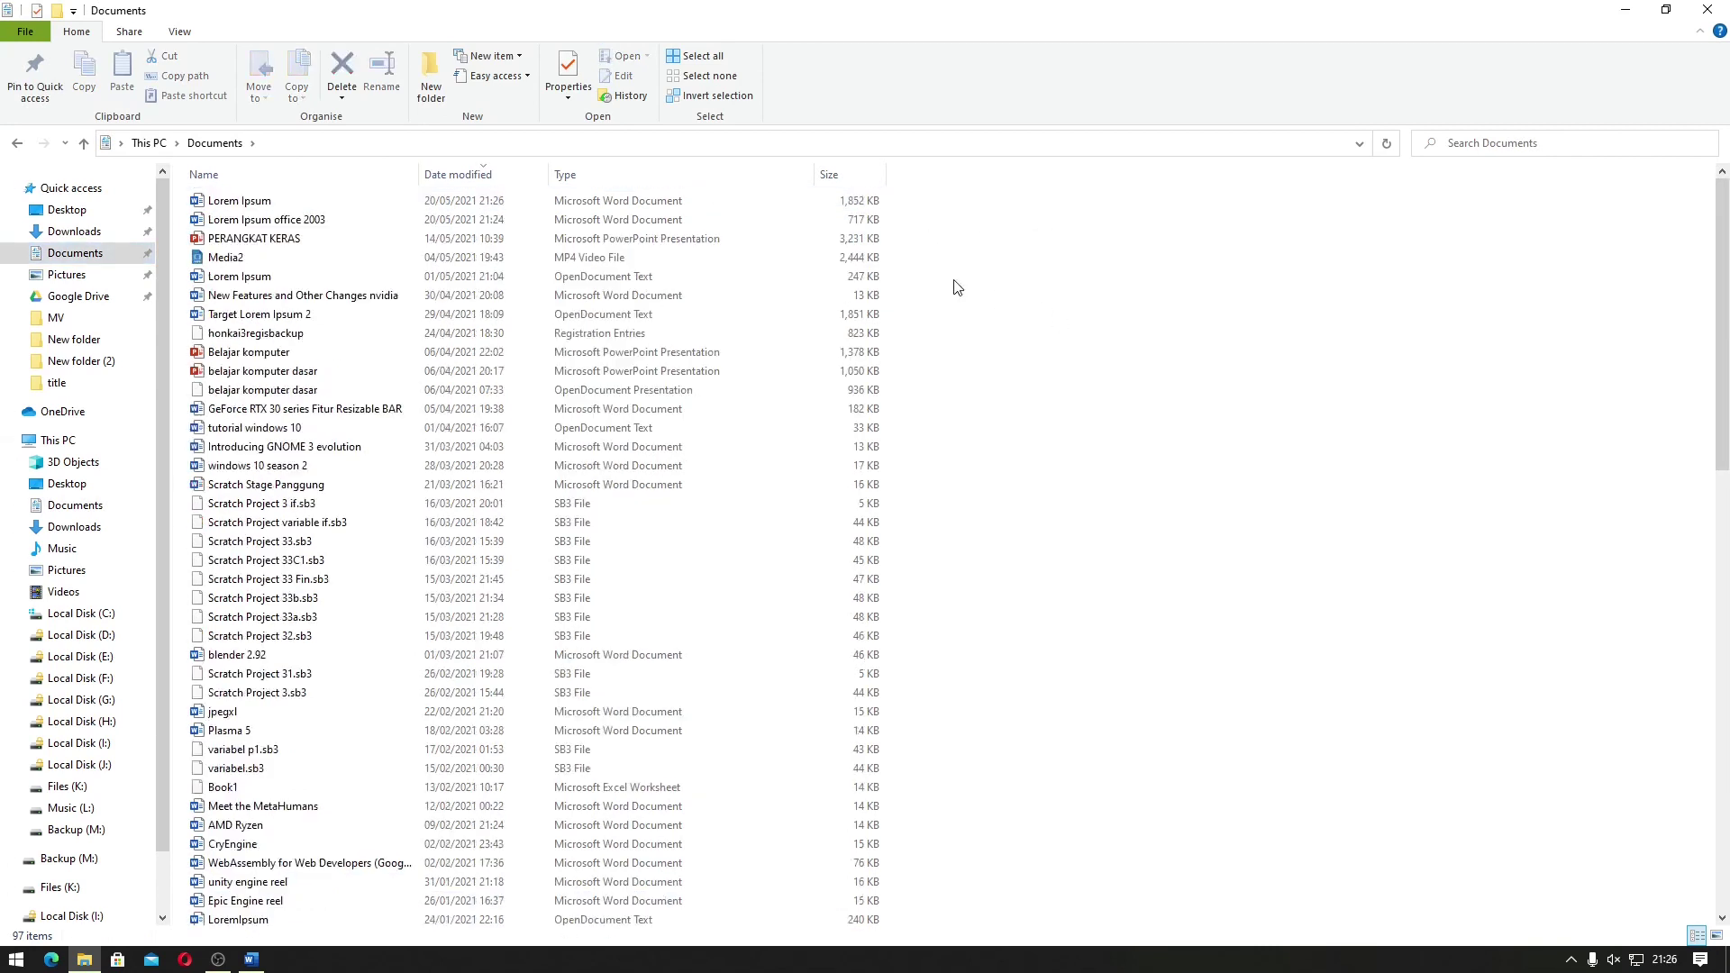
click(282, 222)
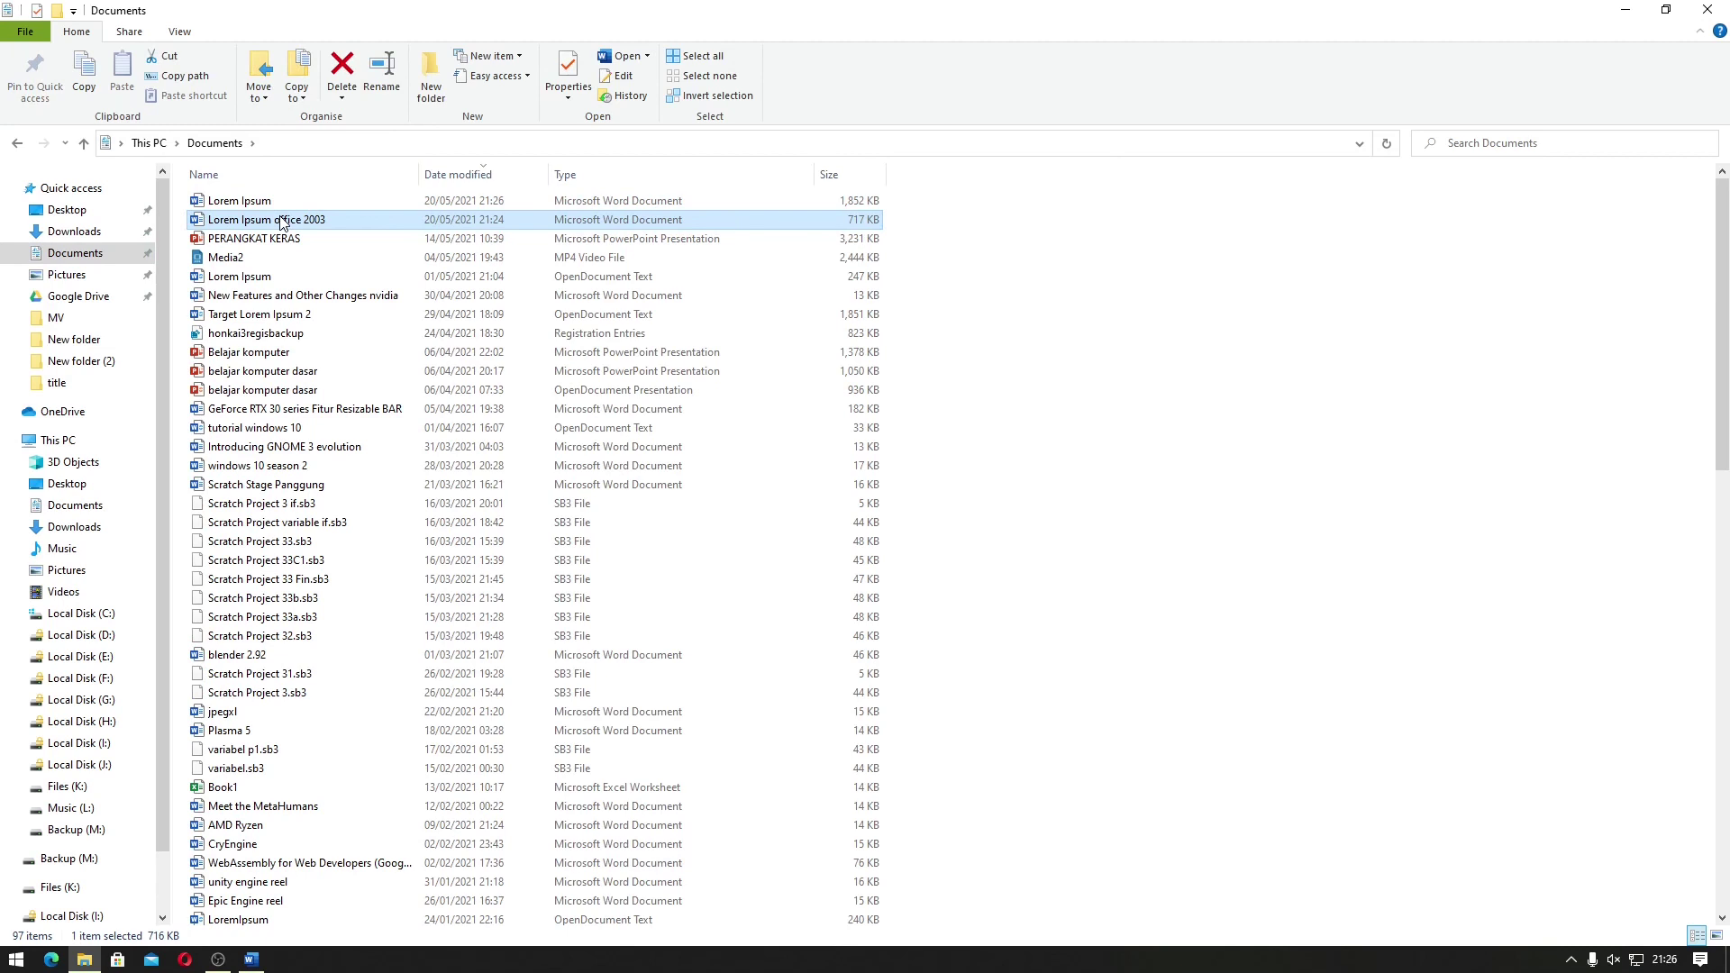
right_click(282, 222)
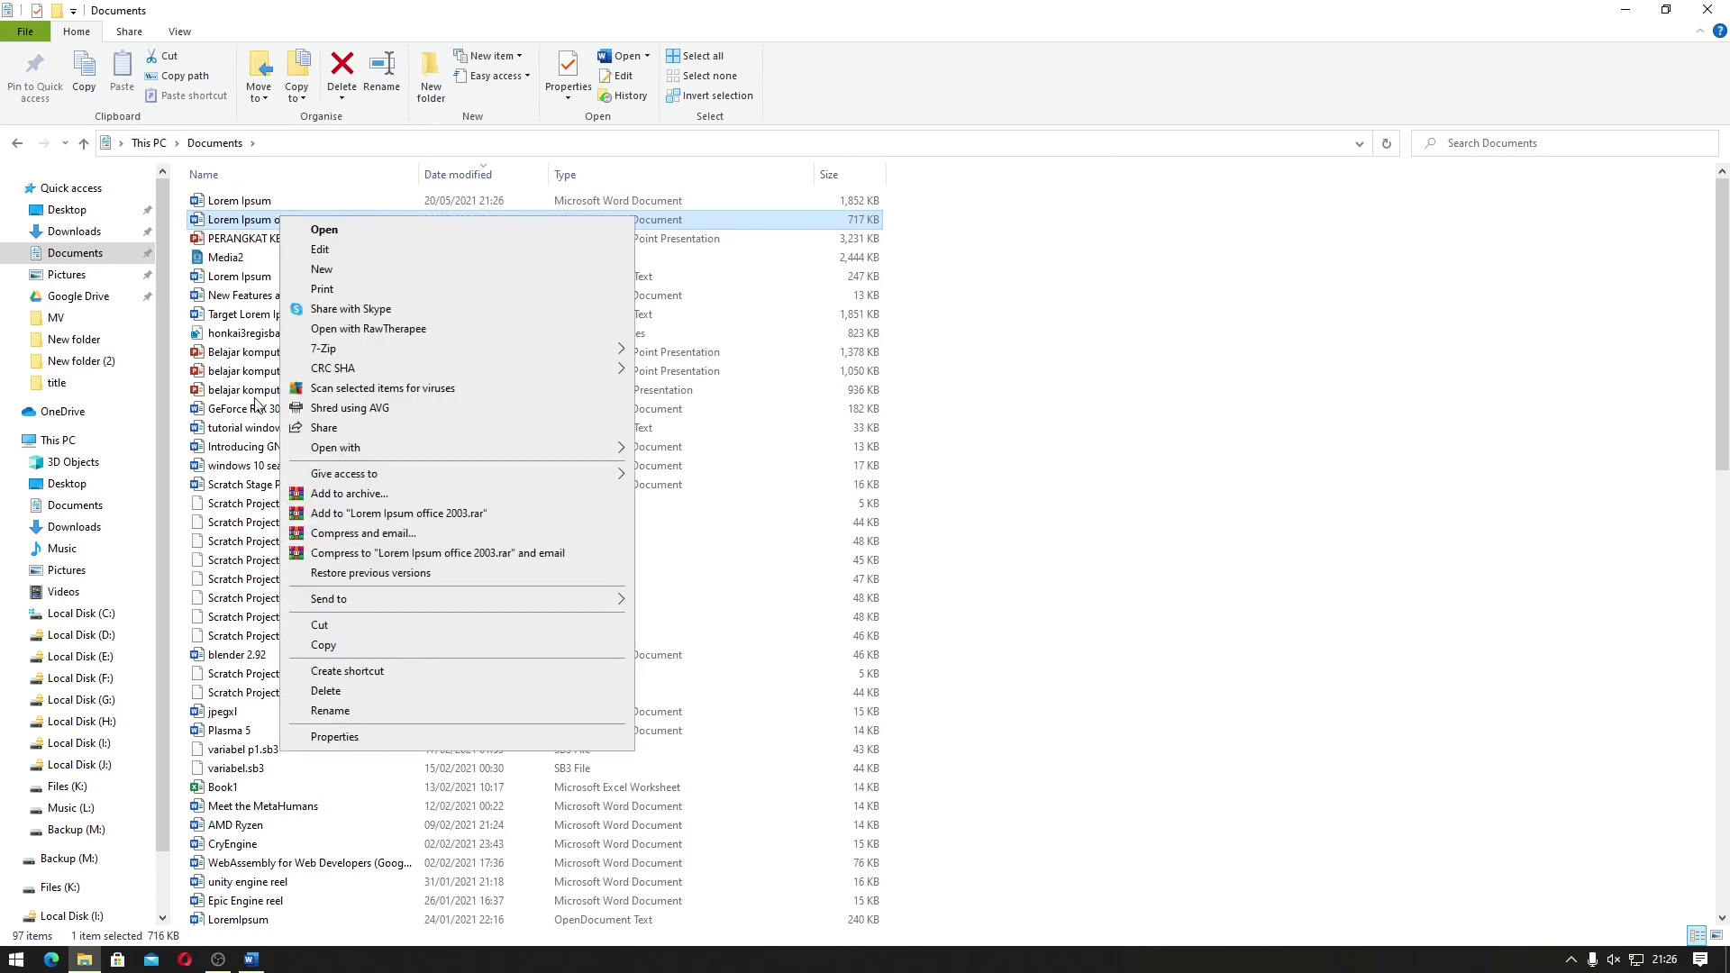
click(354, 737)
drag(490, 334, 513, 337)
click(499, 656)
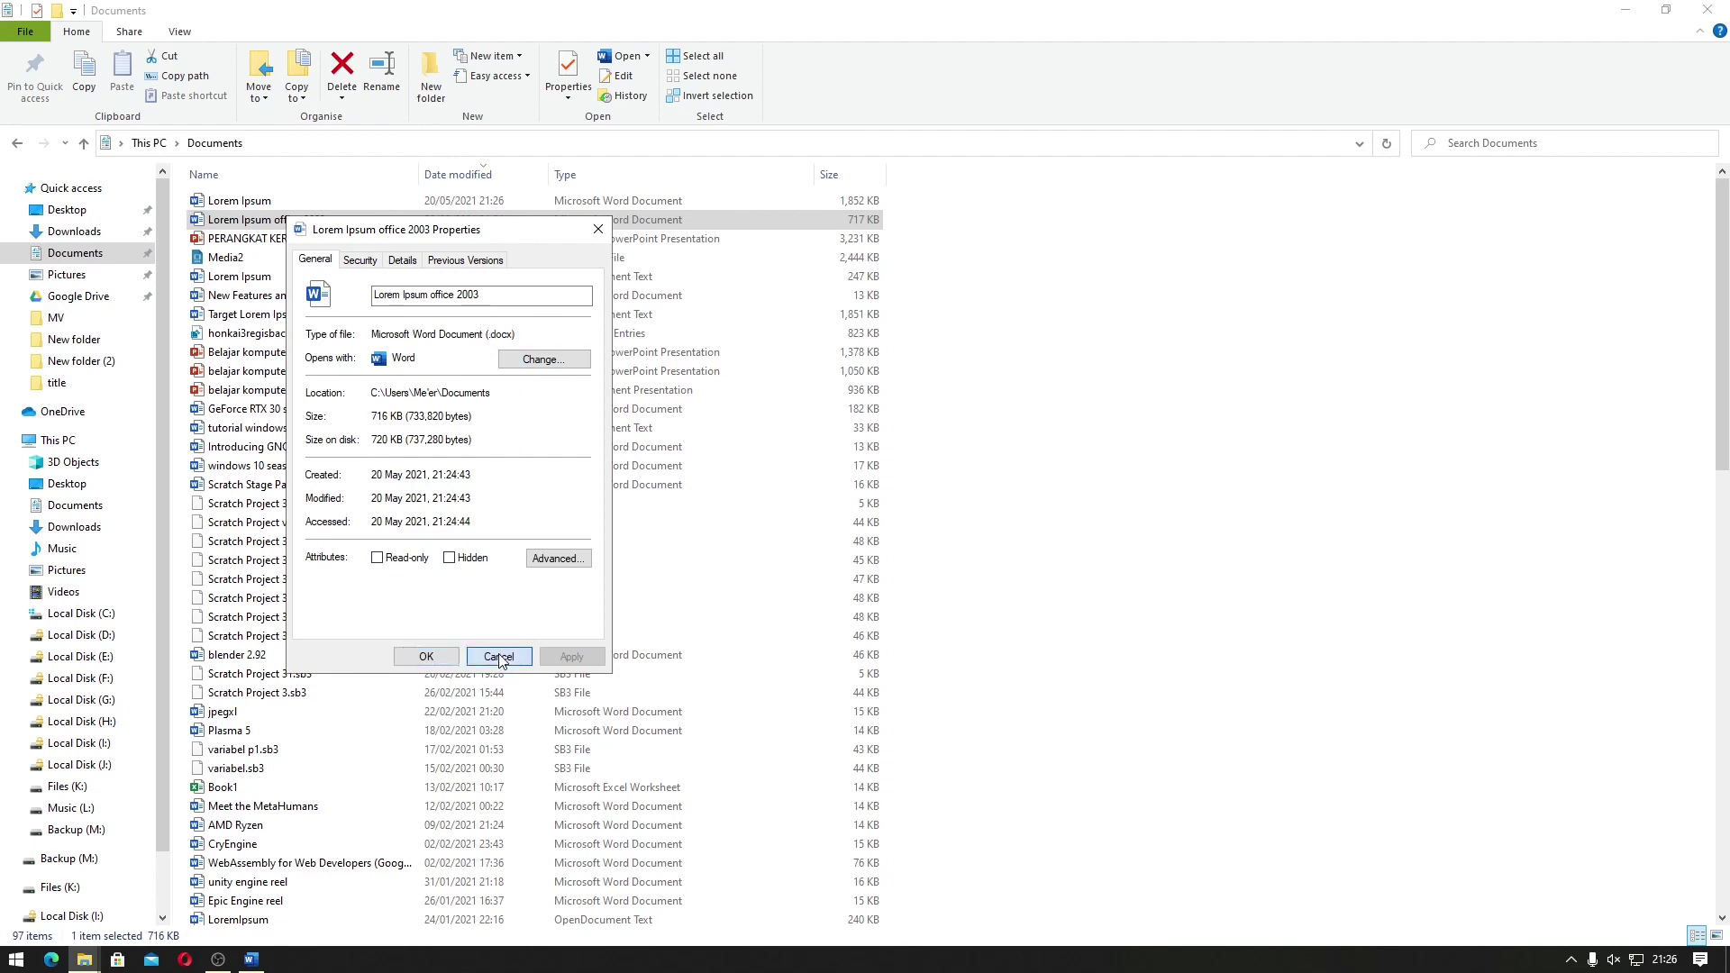
Confirm in Properties that the Lorem Ipsum file is also .docx, then return to Word
click(251, 202)
right_click(249, 200)
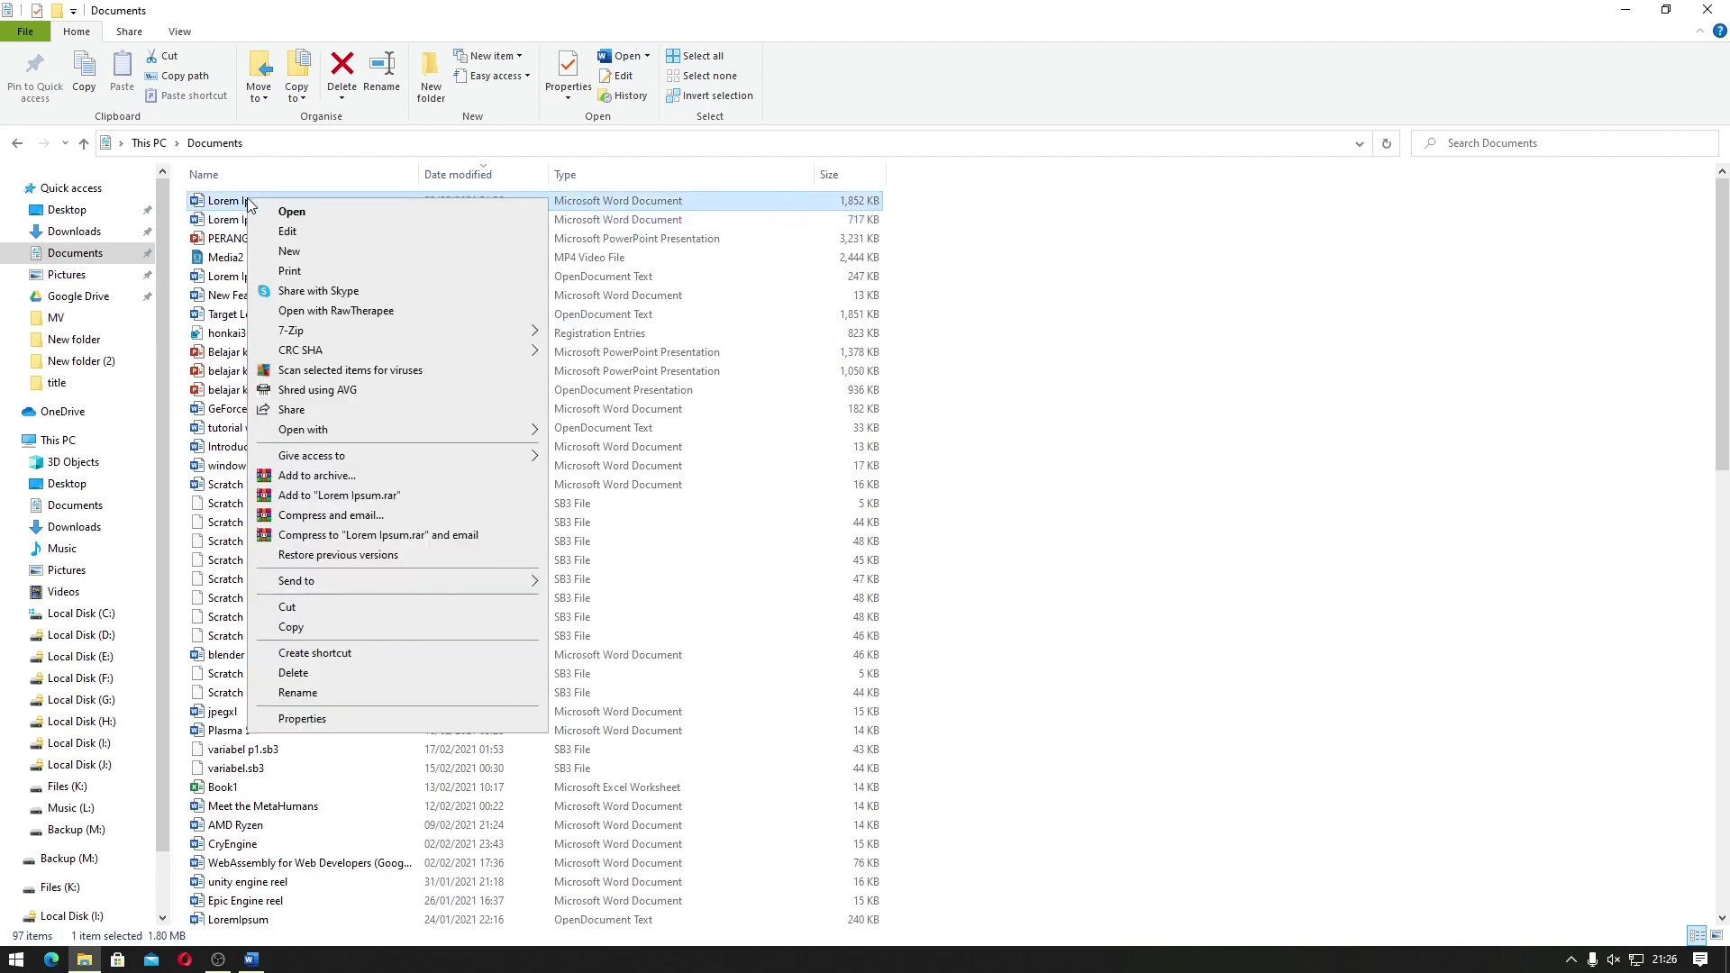
click(327, 723)
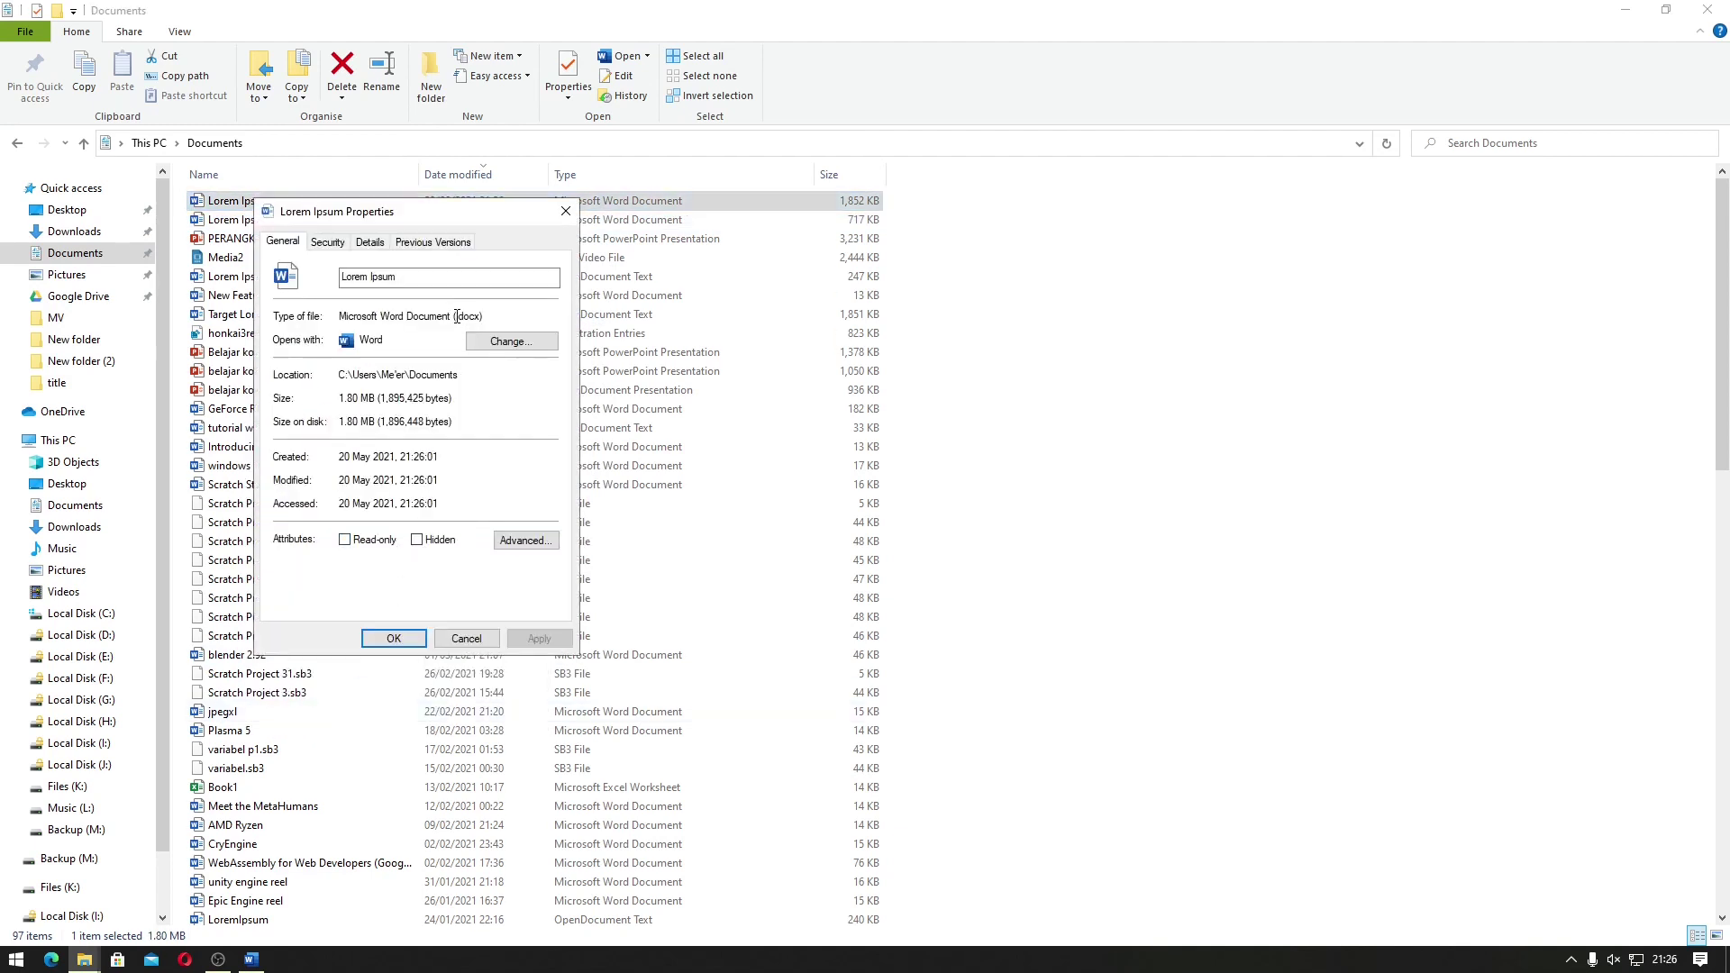
drag(455, 317, 480, 316)
click(466, 638)
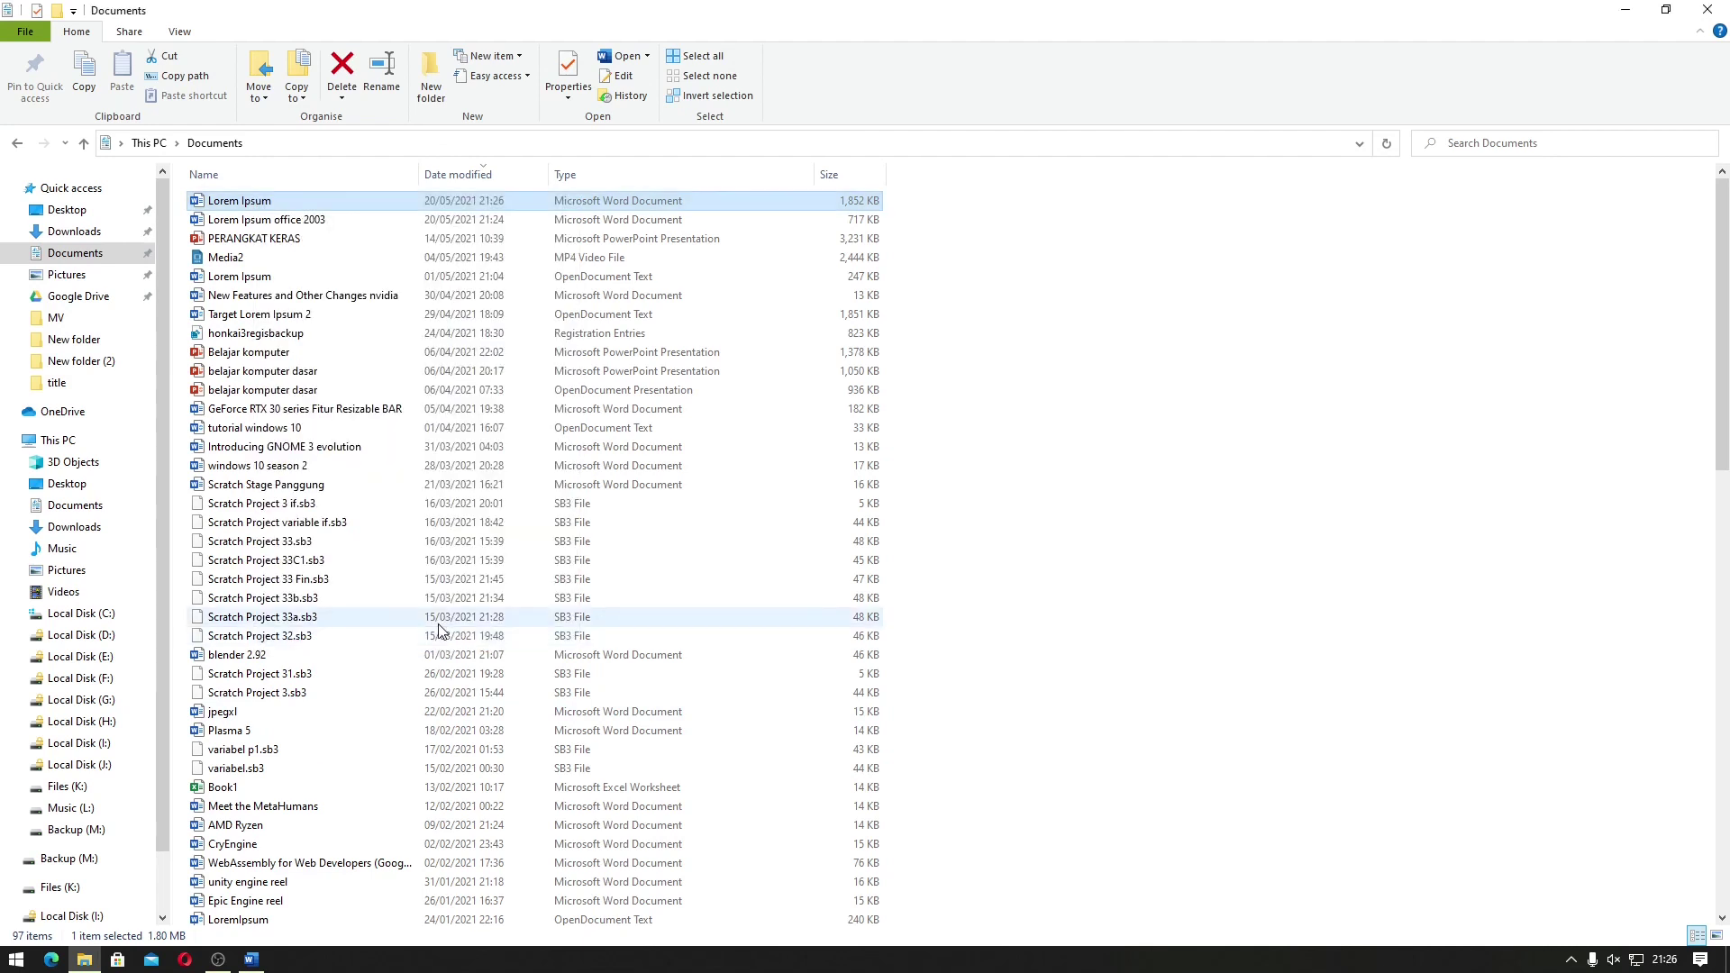
click(251, 962)
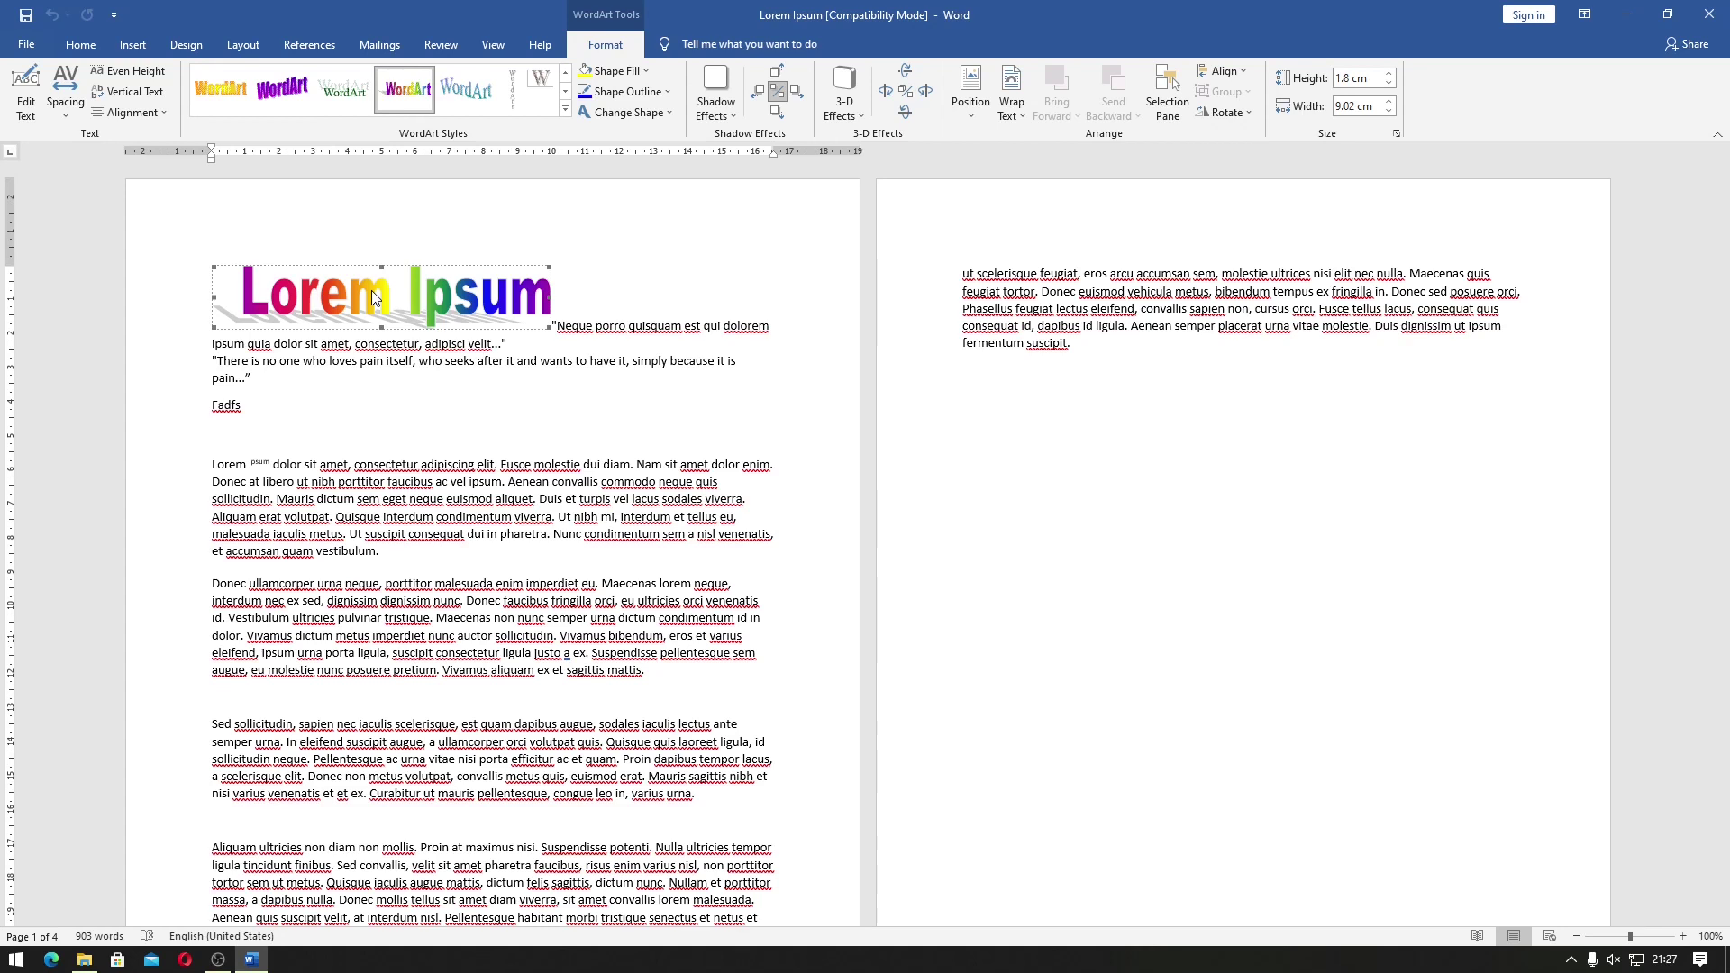
Open Lorem Ipsum office 2003, snap it right of the original, and select its purple WordArt
click(83, 959)
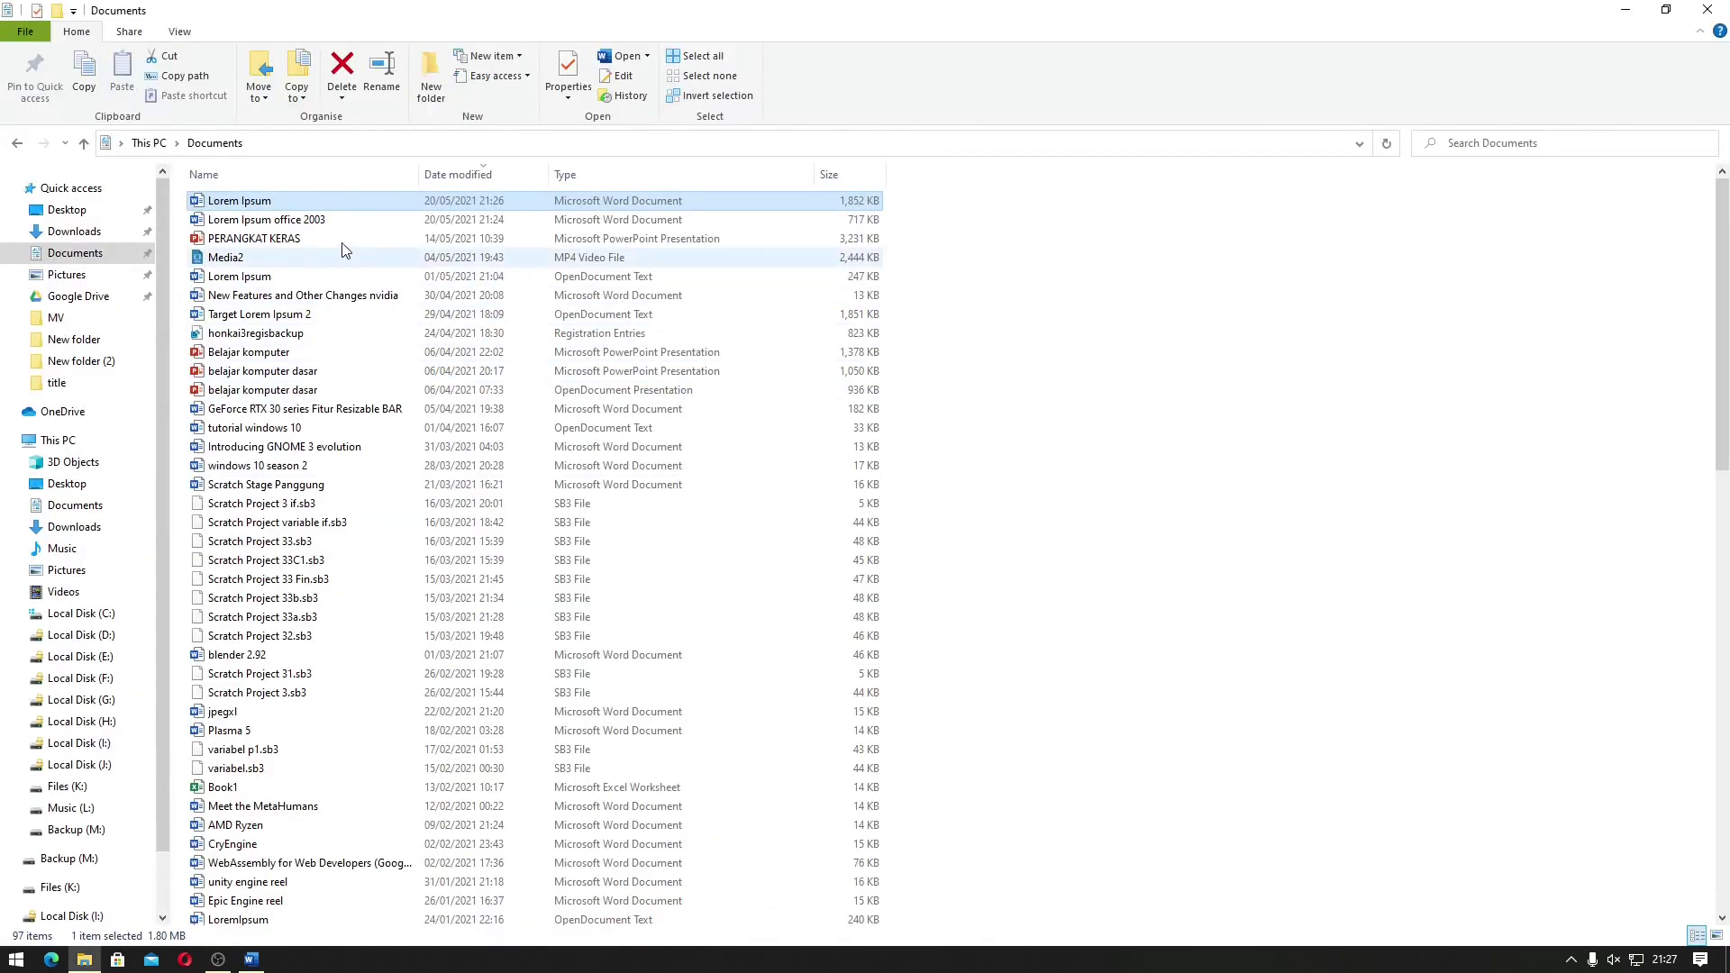
double_click(338, 220)
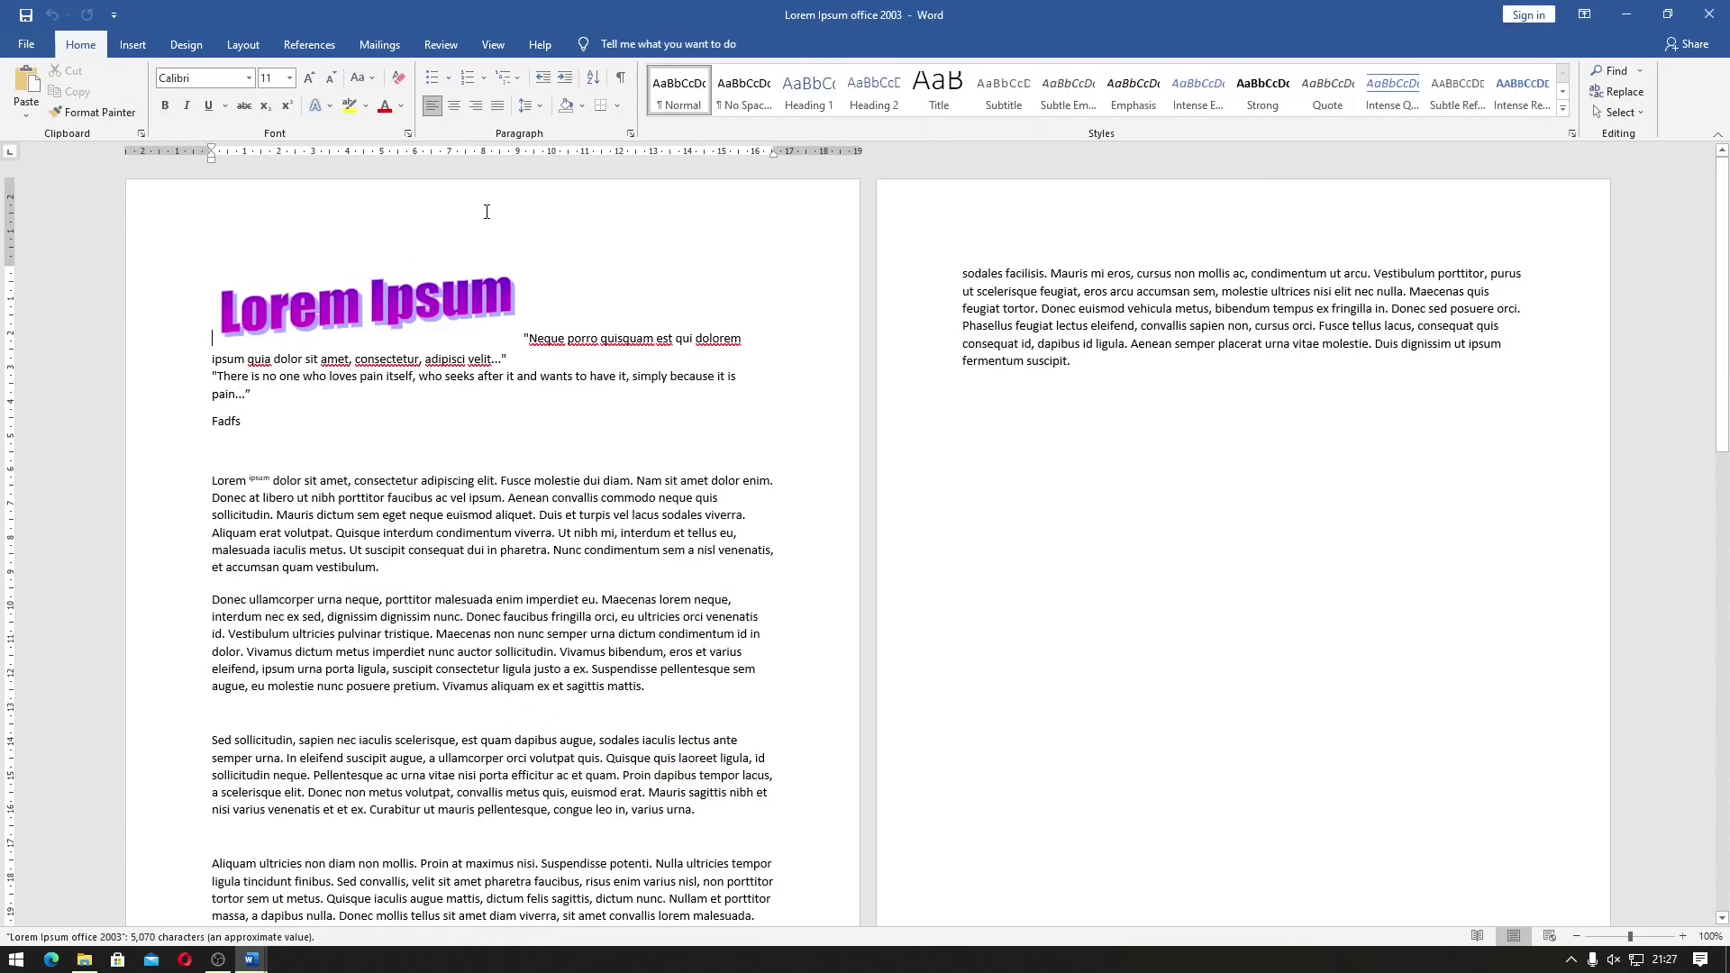
key(super+Right)
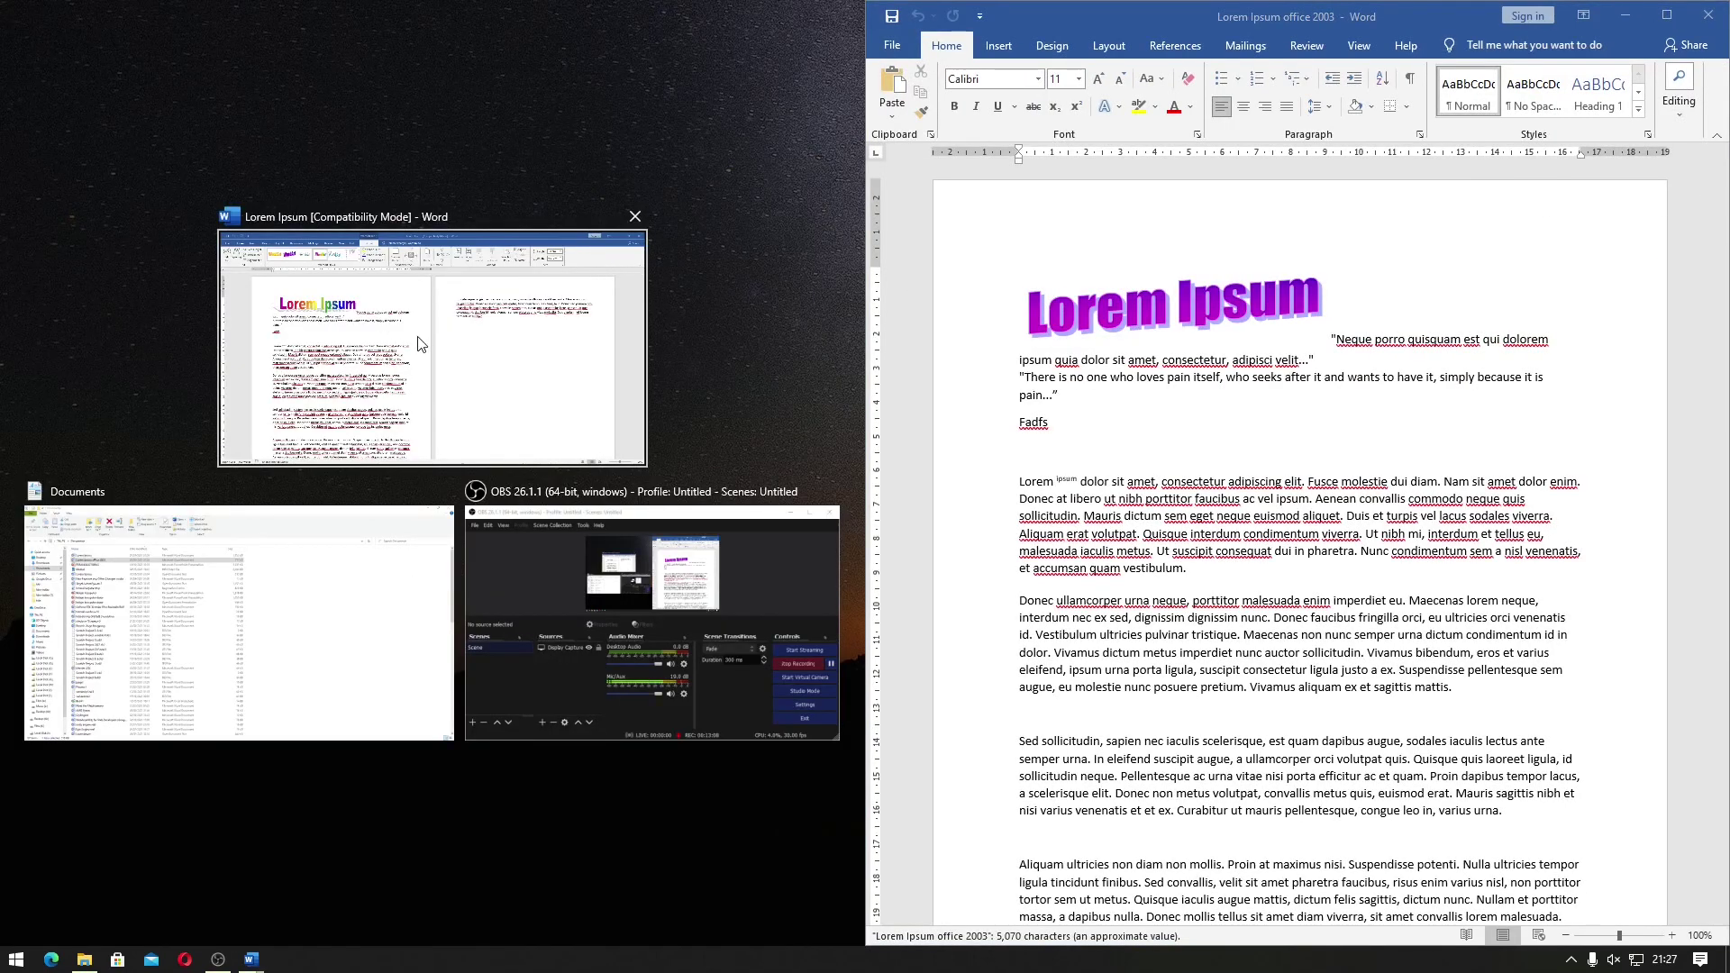
click(424, 345)
click(1148, 310)
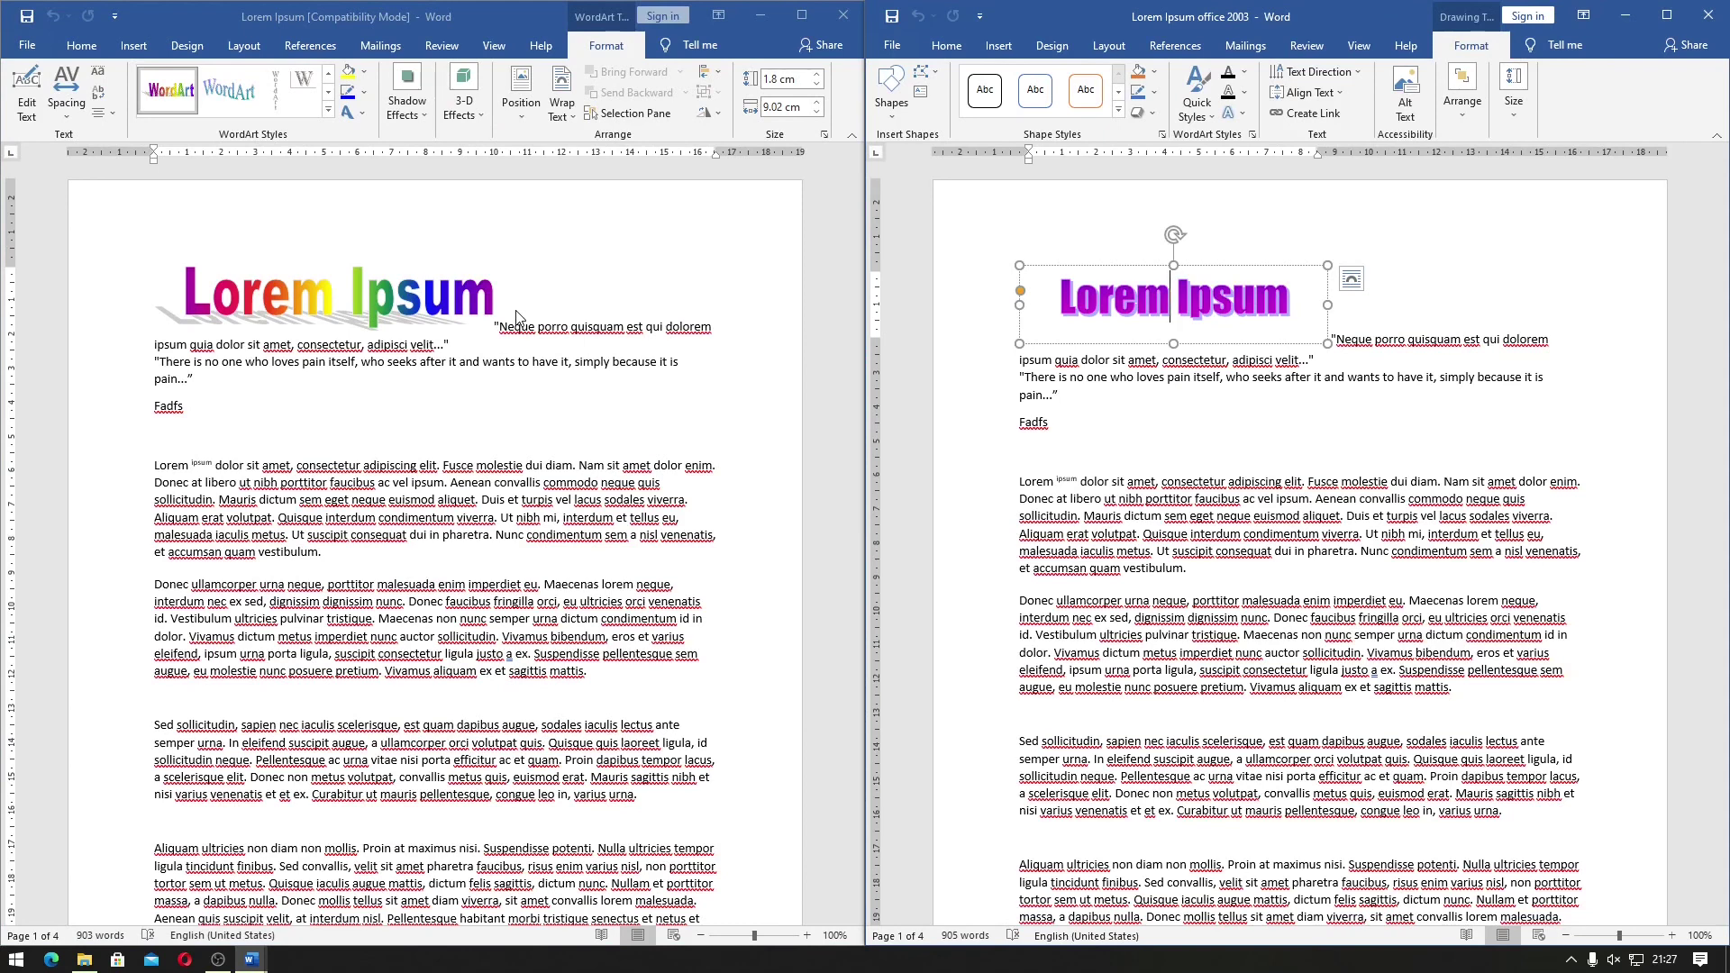
click(410, 315)
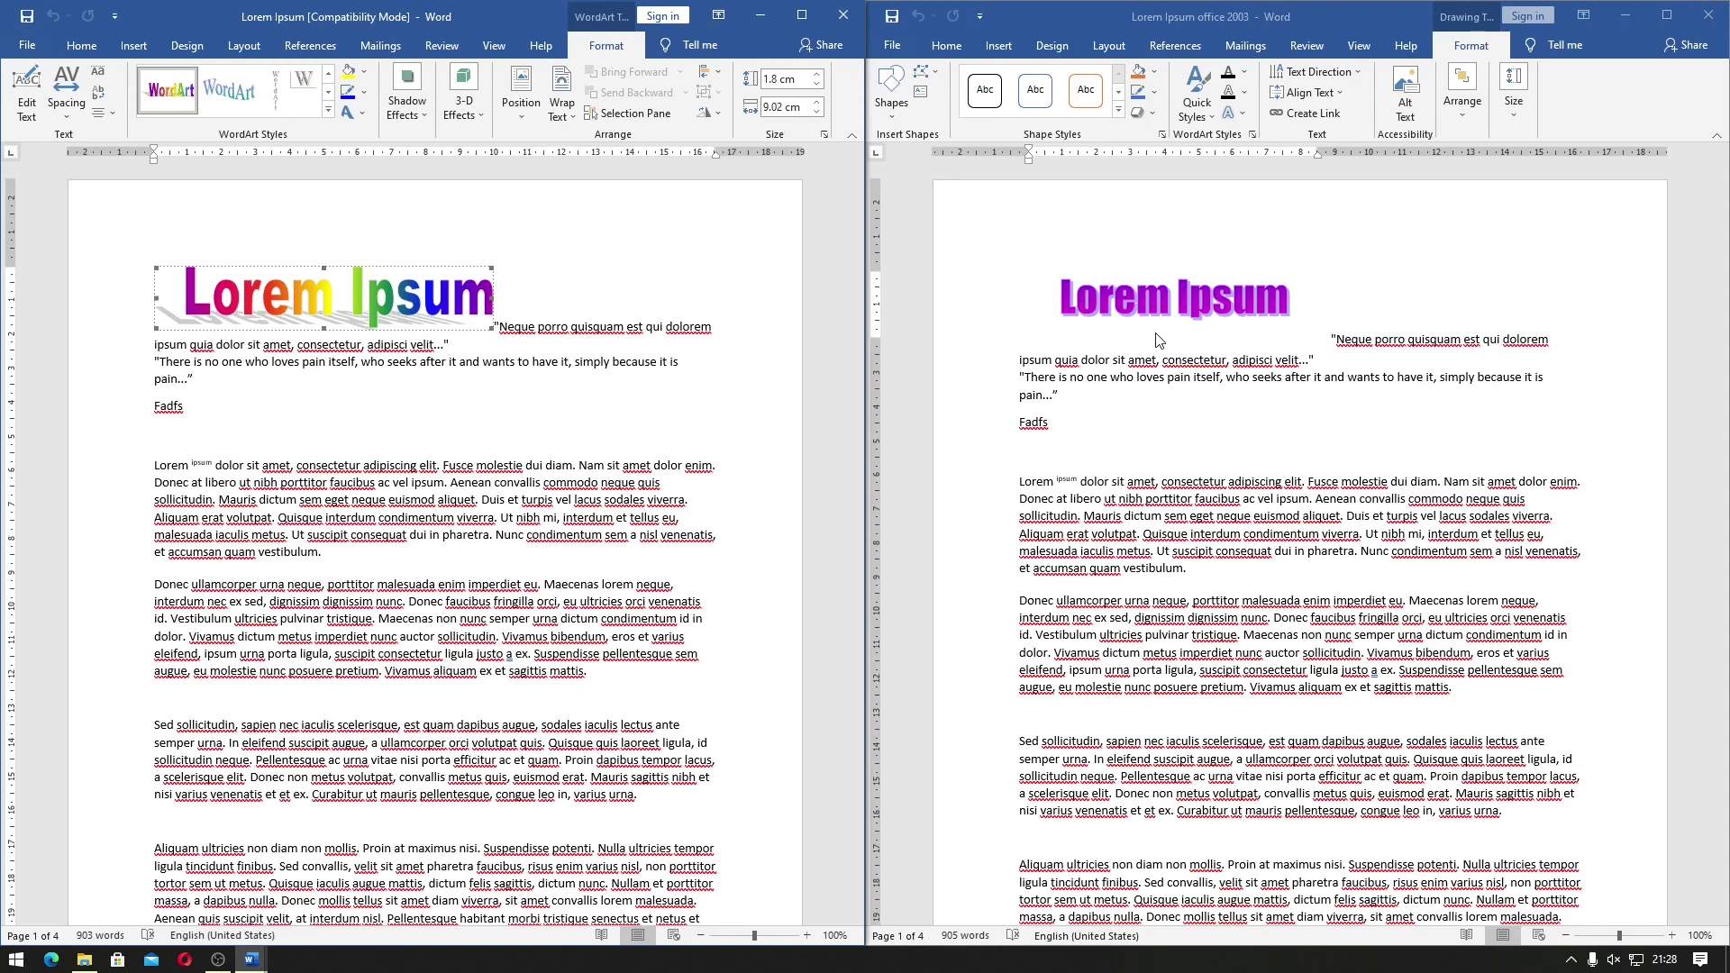
click(1193, 29)
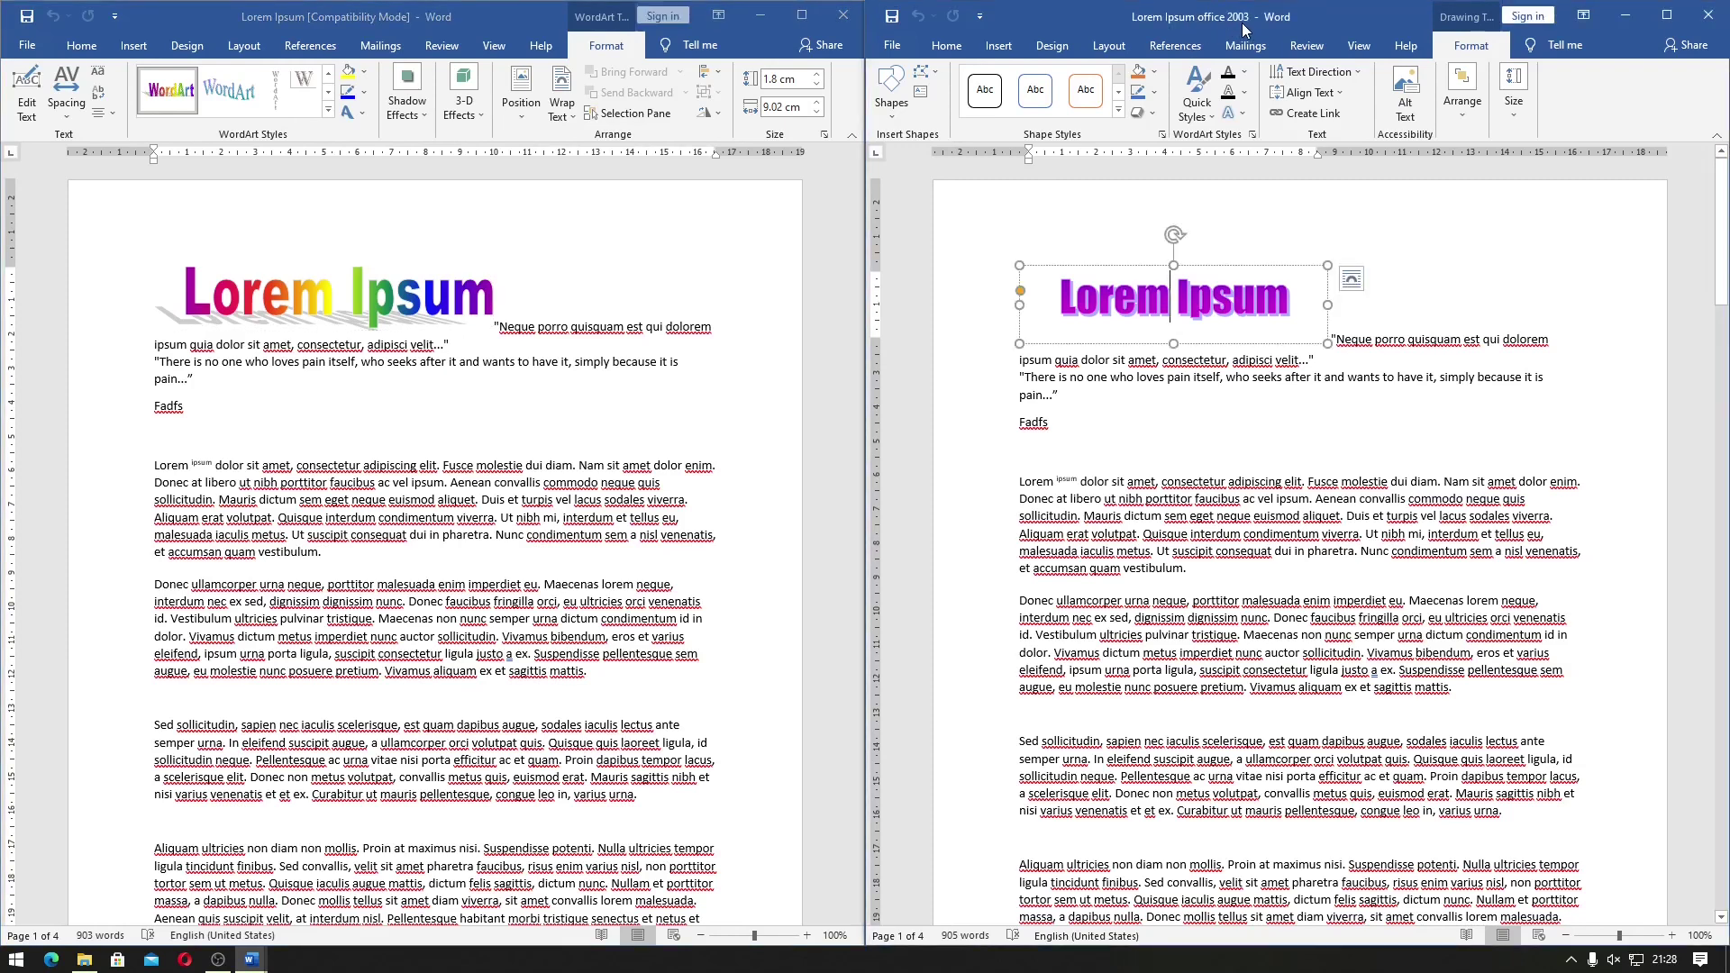
click(408, 25)
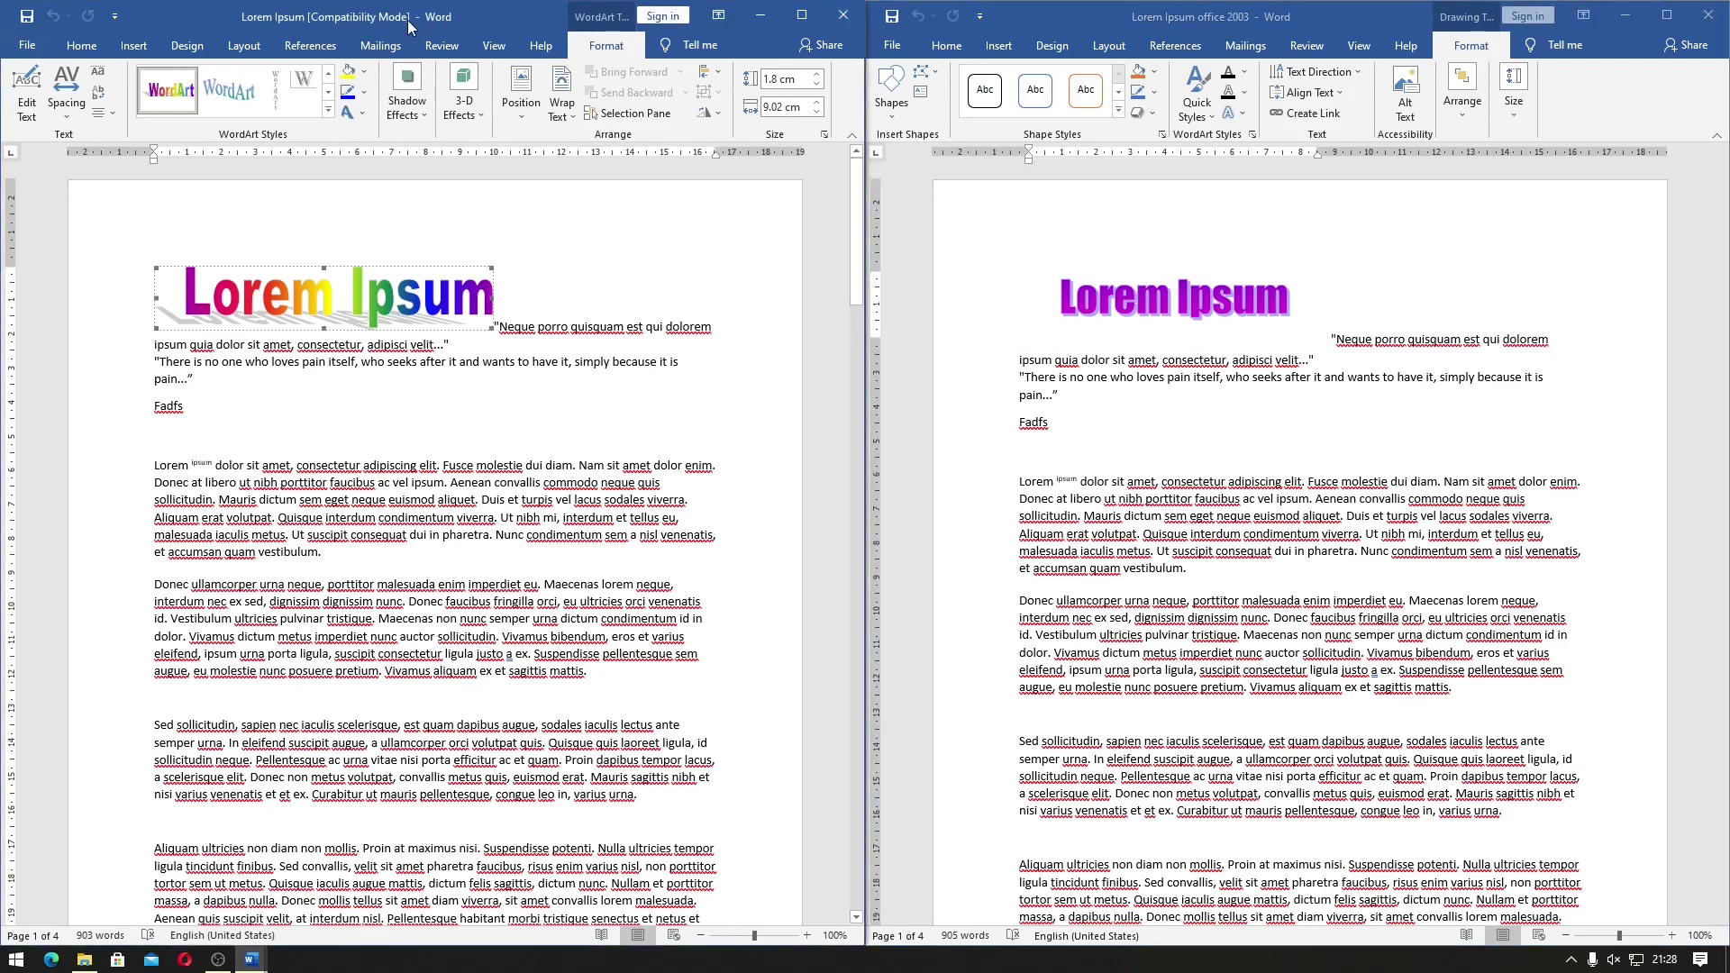